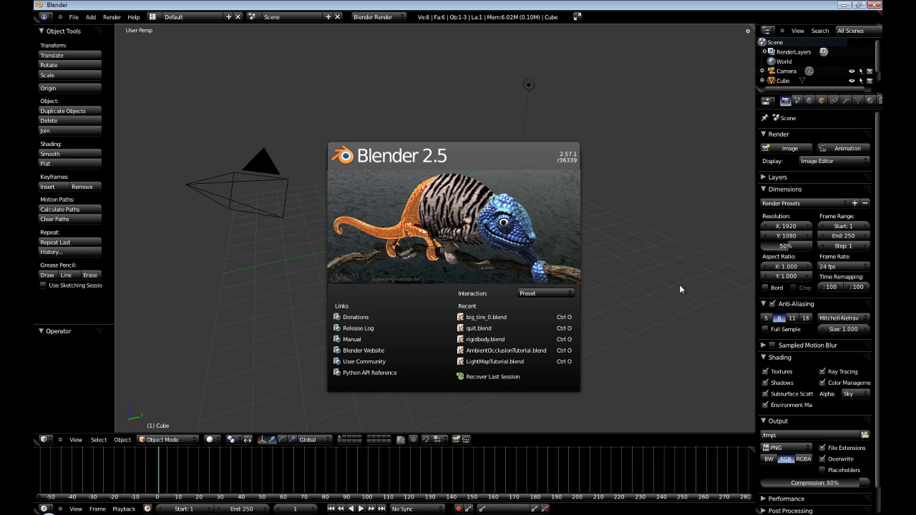
# Dismiss the splash screen, put the default cube into Edit Mode and bring up the Unwrap option for its mesh
pyautogui.click(583, 256)
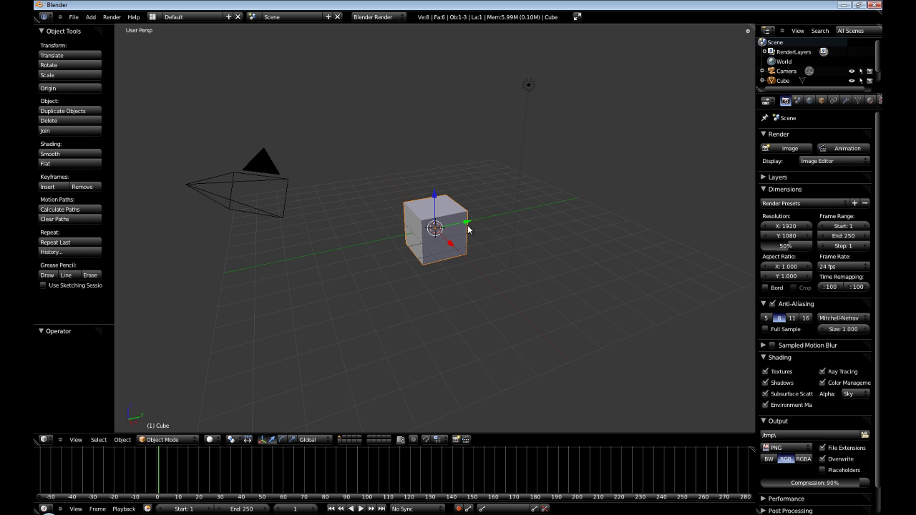
pyautogui.press('Tab')
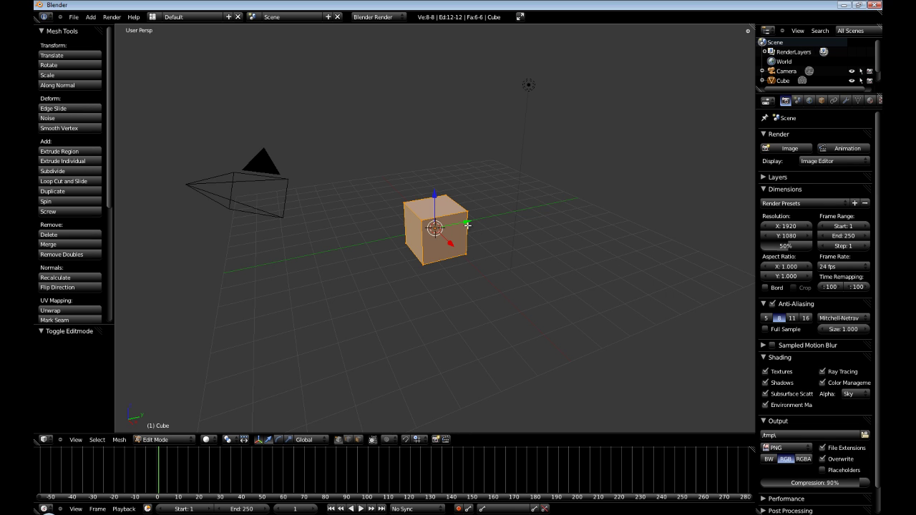
pyautogui.press('u')
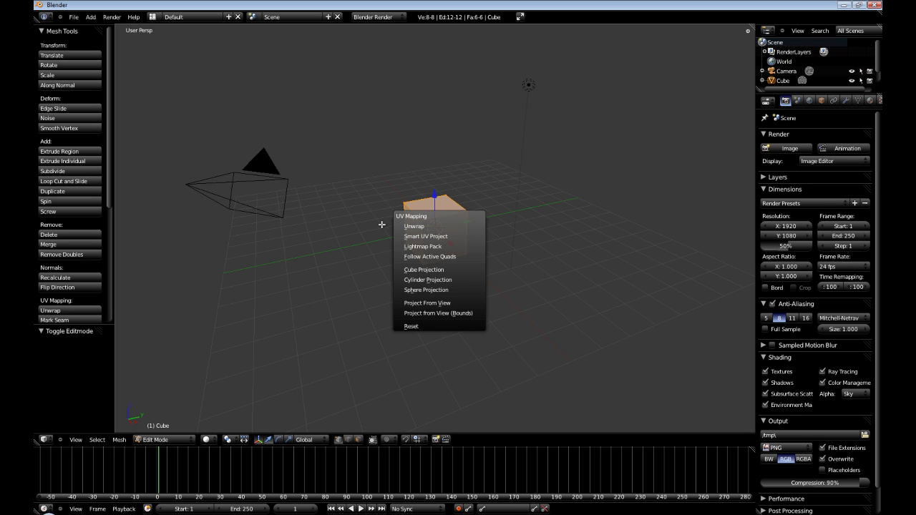
pyautogui.click(430, 226)
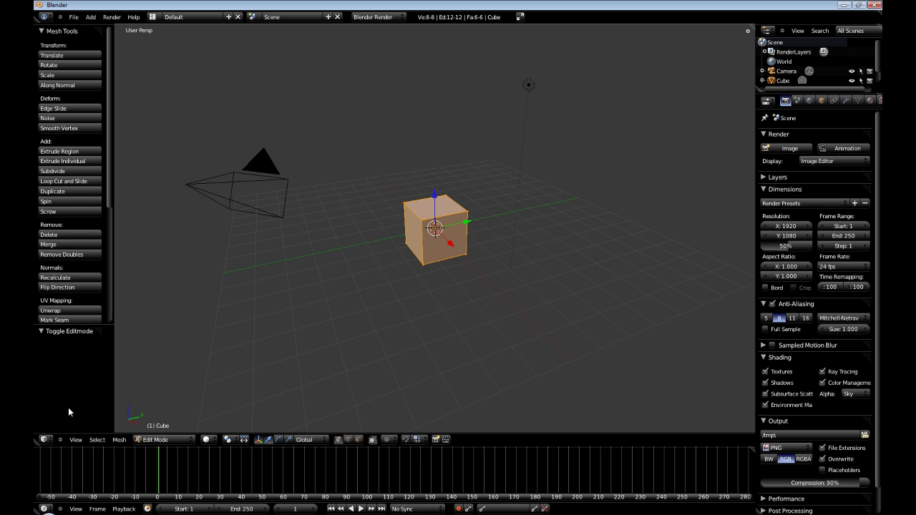
# Split the 3D view in two, make one half a UV/Image Editor and unlink the Render Result image from it
pyautogui.moveTo(36, 442); pyautogui.dragTo(347, 438)
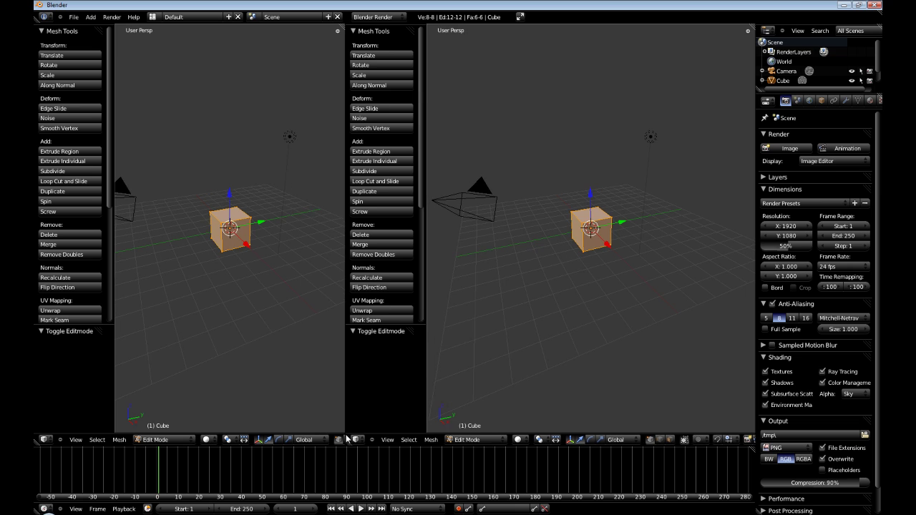
pyautogui.click(44, 440)
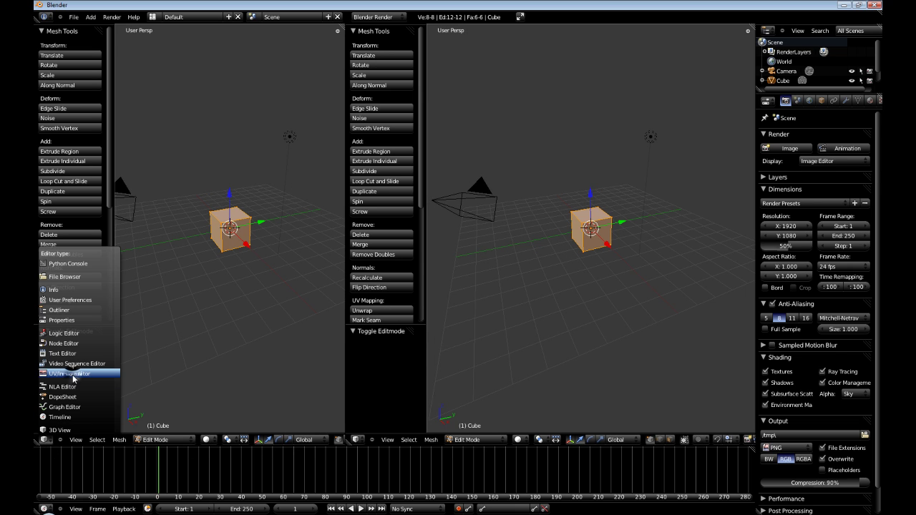
pyautogui.click(71, 374)
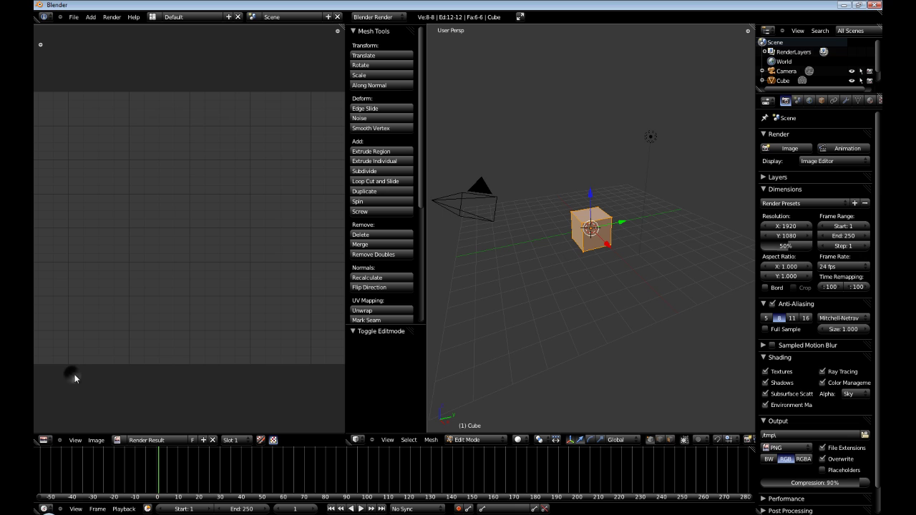
pyautogui.click(213, 441)
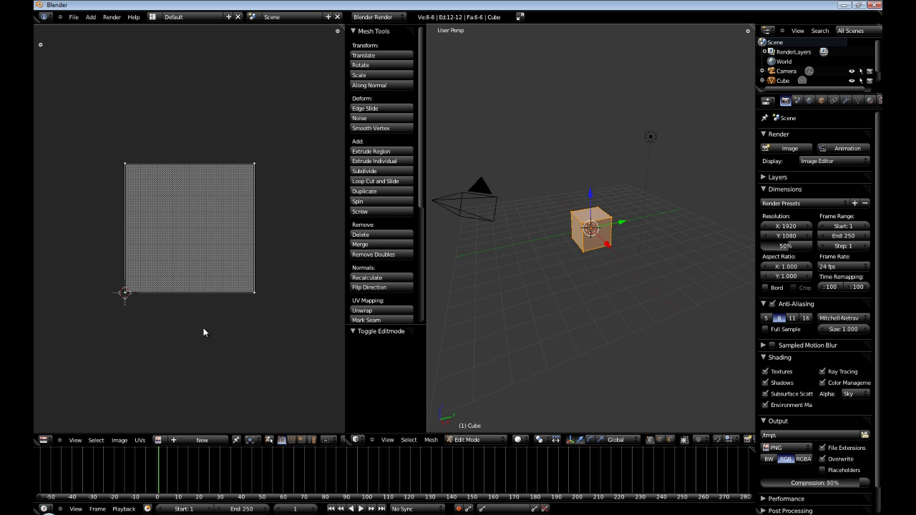
# Unwrap the cube with the standard method, switch the UV editor to face selection and try moving a UV face
pyautogui.press('u')
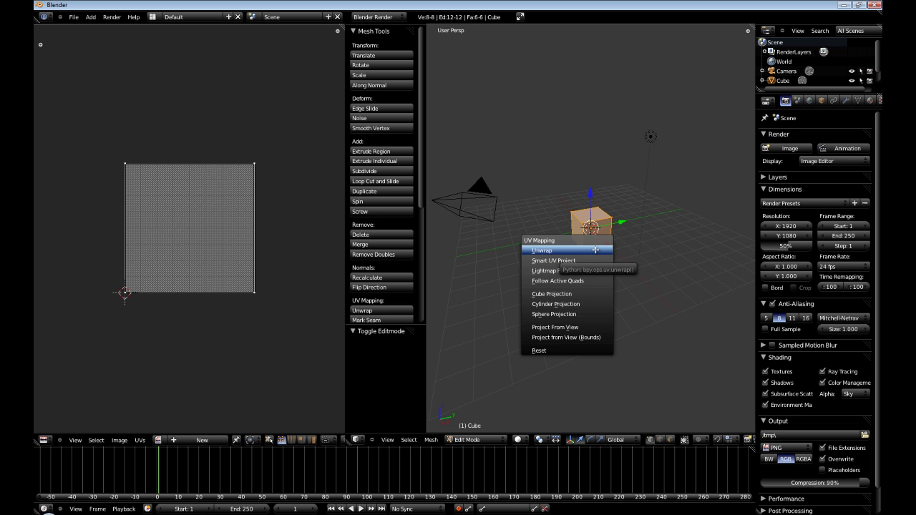
pyautogui.click(596, 249)
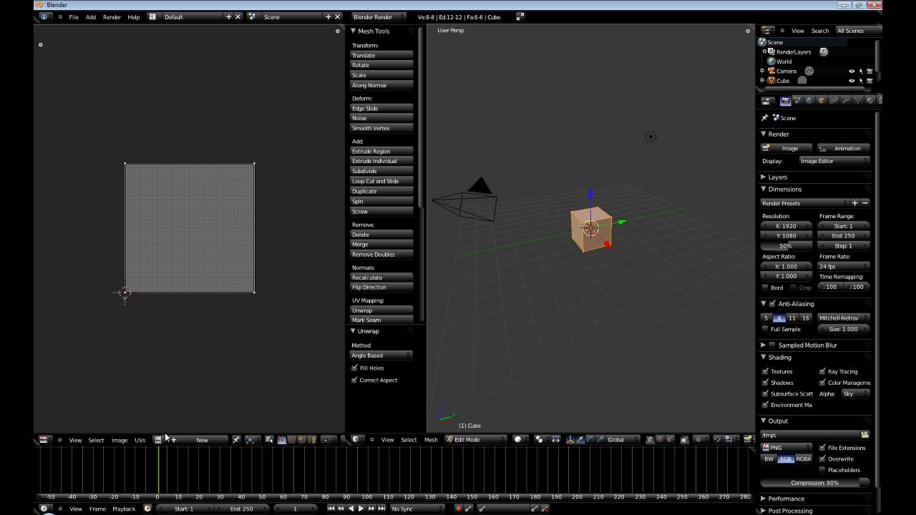
pyautogui.click(301, 440)
pyautogui.click(193, 235)
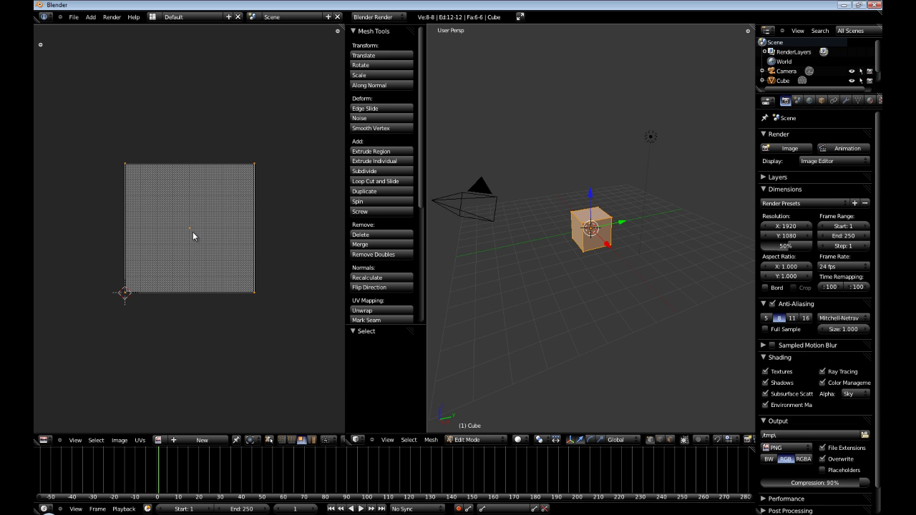
pyautogui.press('g')
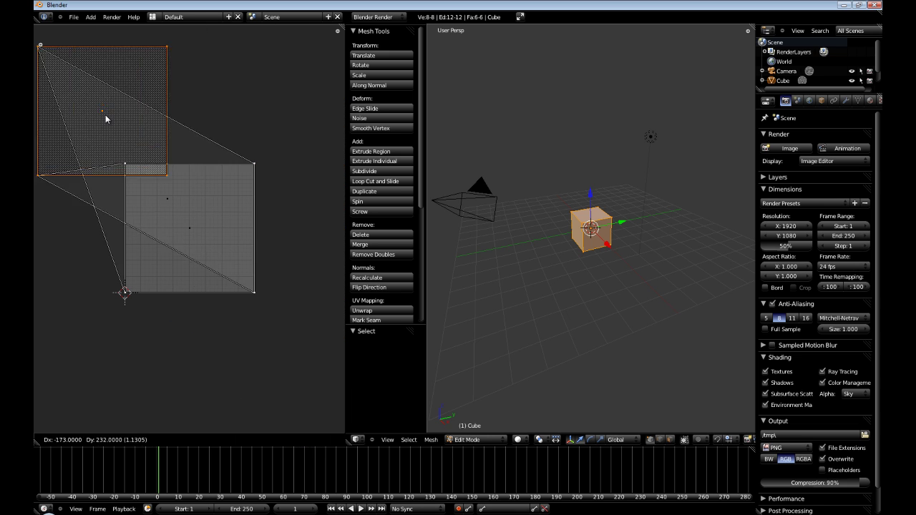
pyautogui.press('Escape')
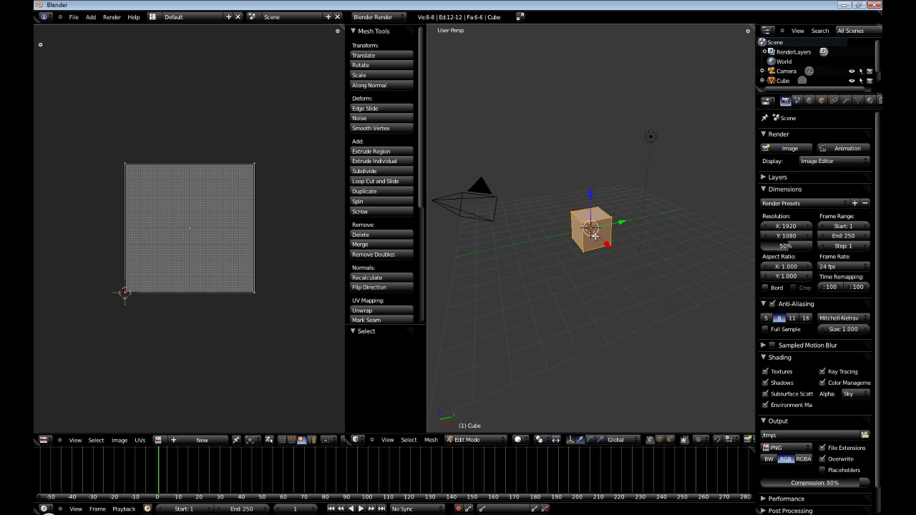
# Unwrap the cube with Smart UV Project using an angle limit of 66 and an island margin of 0
pyautogui.press('u')
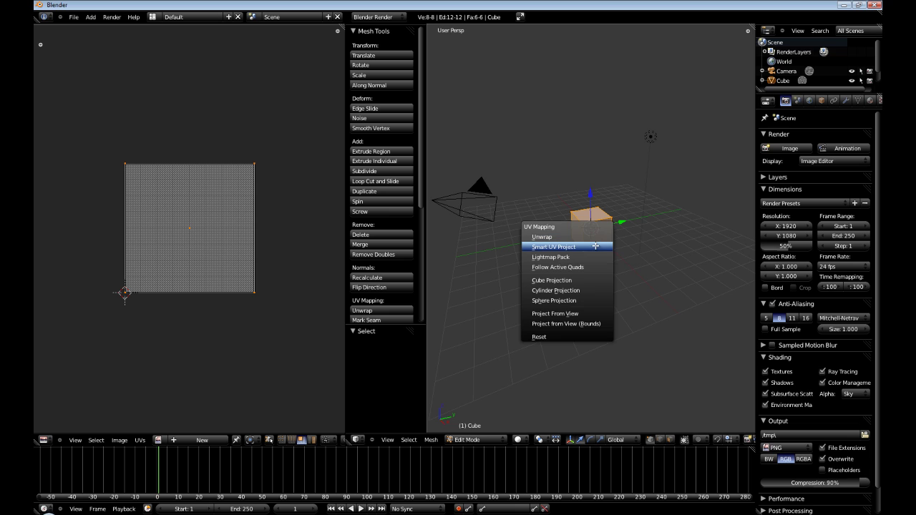
pyautogui.click(596, 246)
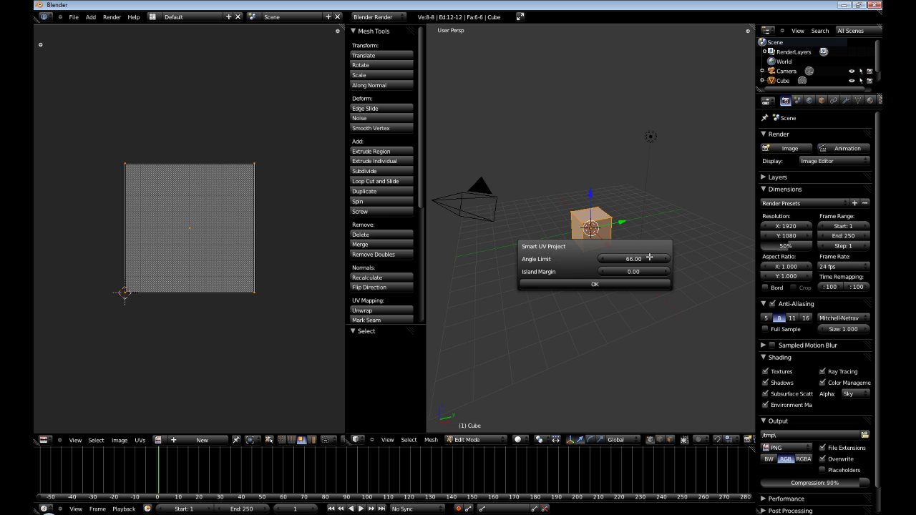
pyautogui.click(590, 284)
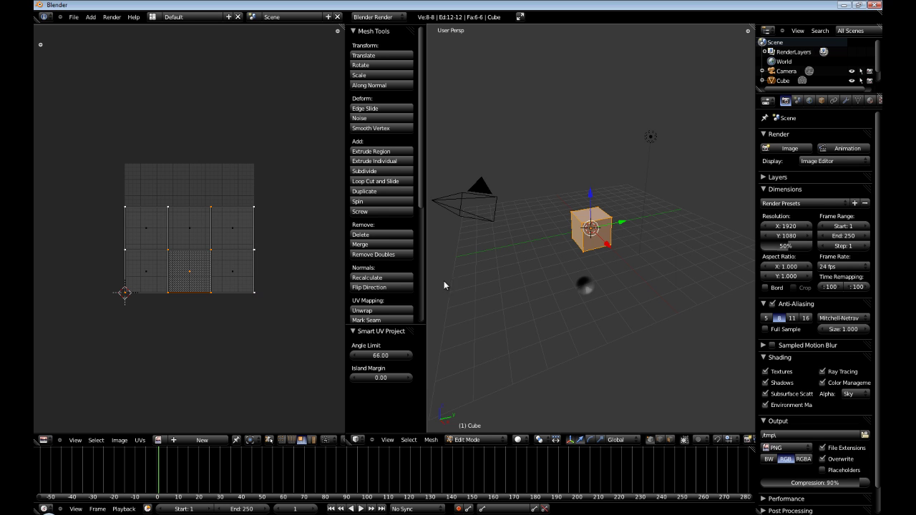
# Examine the cube's UV layout by selecting its six separate faces one after another
pyautogui.click(187, 231)
pyautogui.click(160, 277)
pyautogui.click(228, 232)
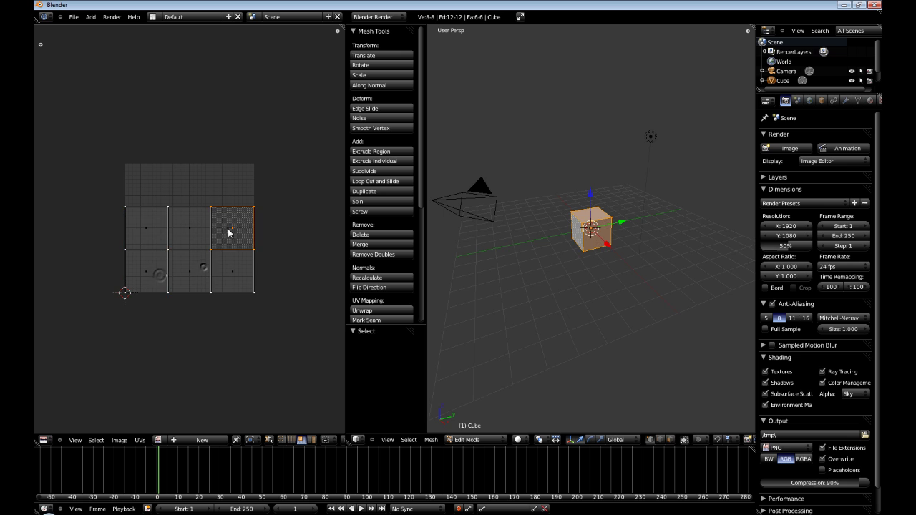
pyautogui.click(227, 270)
pyautogui.click(186, 274)
pyautogui.click(186, 232)
pyautogui.click(141, 236)
pyautogui.click(143, 272)
pyautogui.click(188, 276)
pyautogui.click(188, 237)
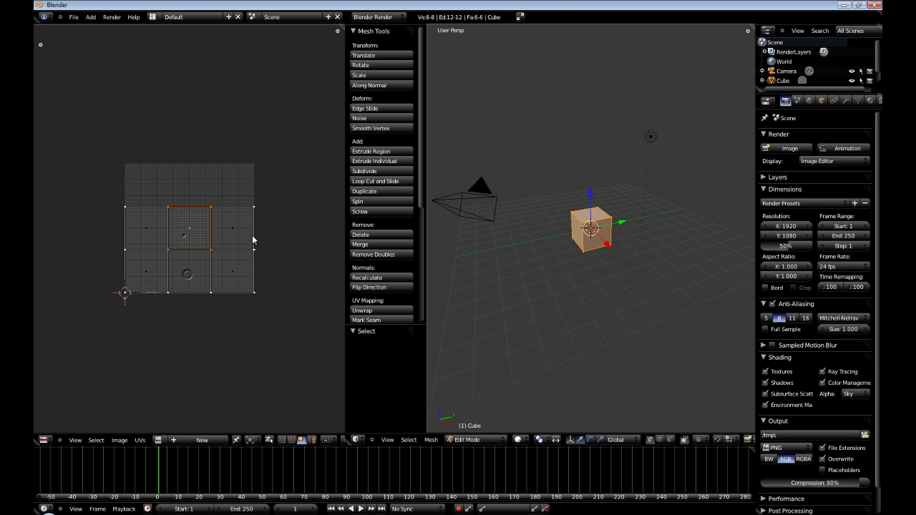
pyautogui.click(247, 238)
pyautogui.click(227, 278)
pyautogui.click(191, 236)
pyautogui.click(149, 241)
pyautogui.click(159, 278)
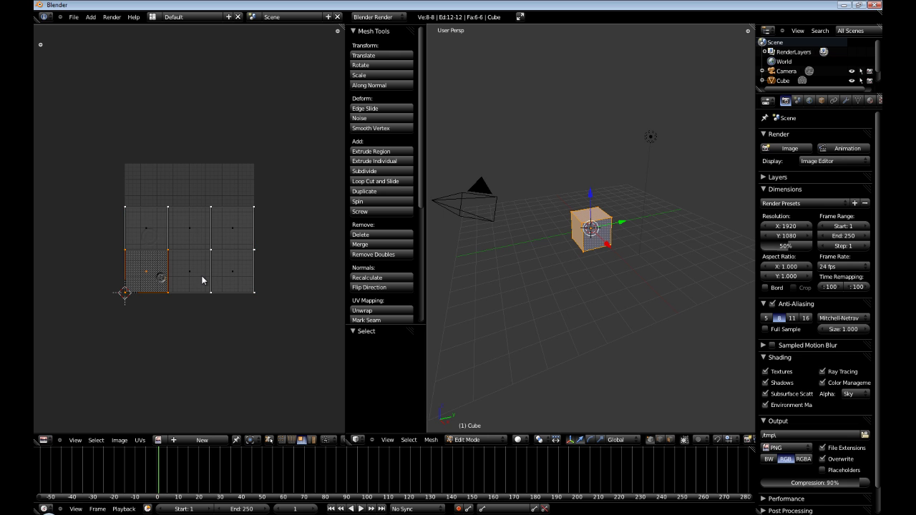
# Select the upper middle UV face and try out scaling, moving and rotating it without keeping the transforms
pyautogui.moveTo(624, 257); pyautogui.dragTo(501, 251, button='middle')
pyautogui.click(187, 229)
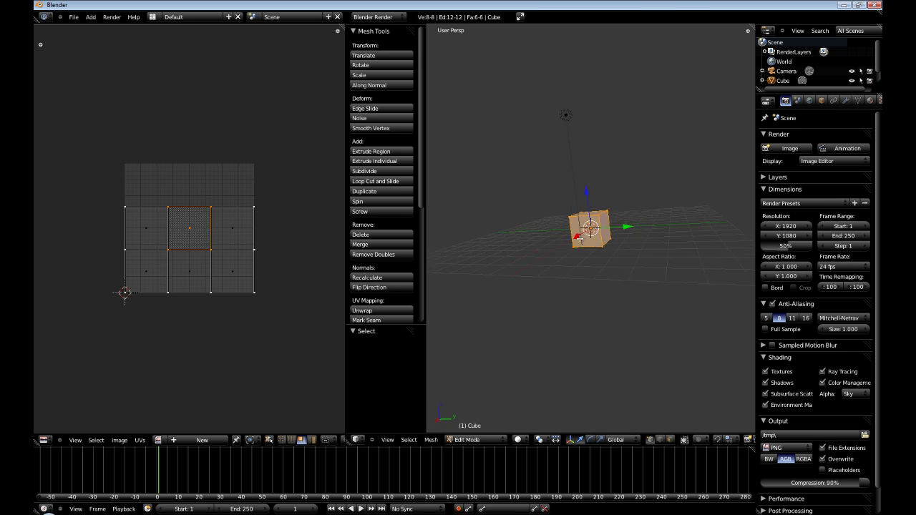
pyautogui.moveTo(580, 238); pyautogui.dragTo(527, 259, button='middle')
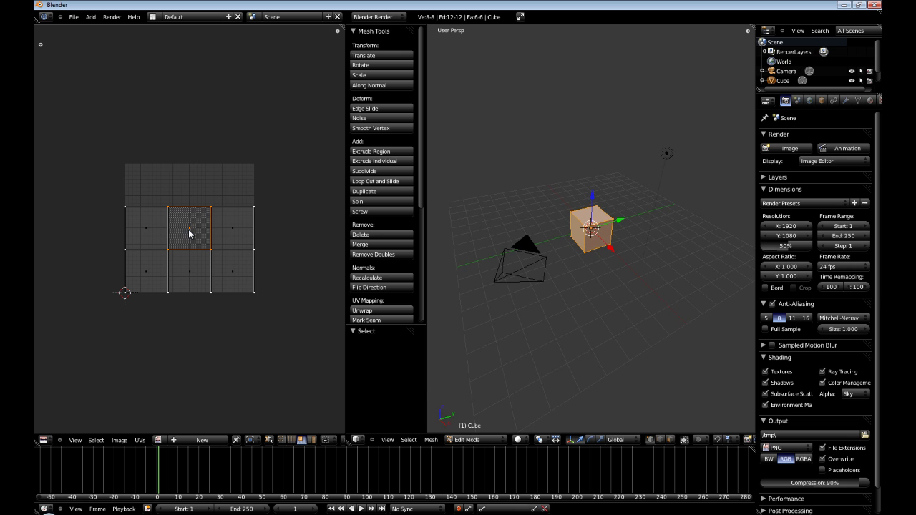
pyautogui.scroll(1, 203, 234)
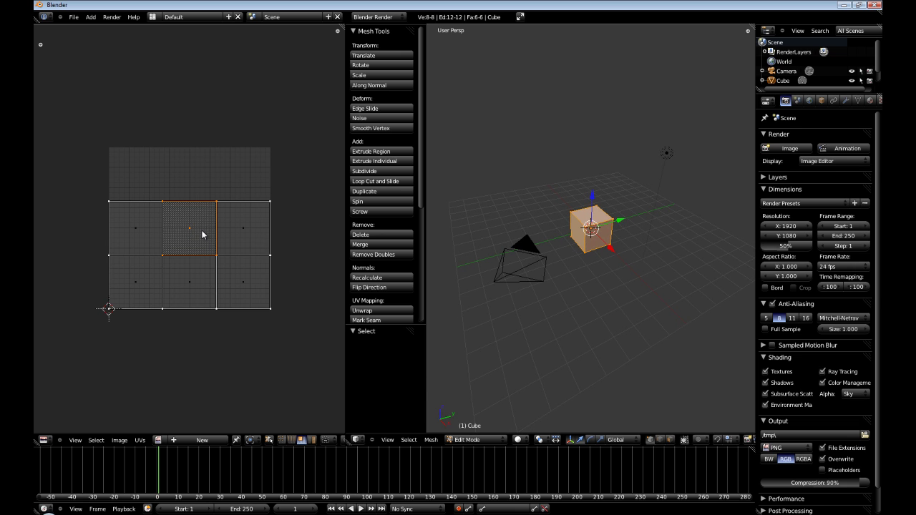
pyautogui.scroll(1, 202, 234)
pyautogui.scroll(-1, 203, 234)
pyautogui.press('s')
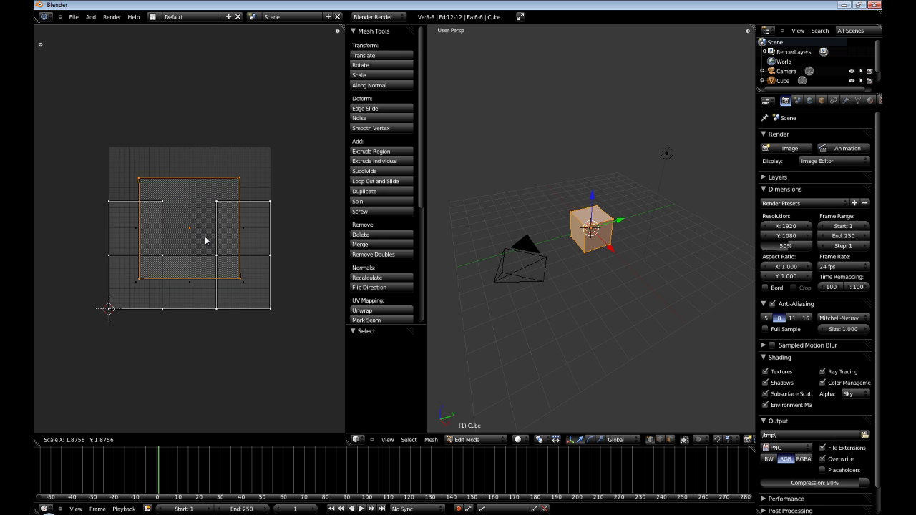
pyautogui.press('Escape')
pyautogui.press('g')
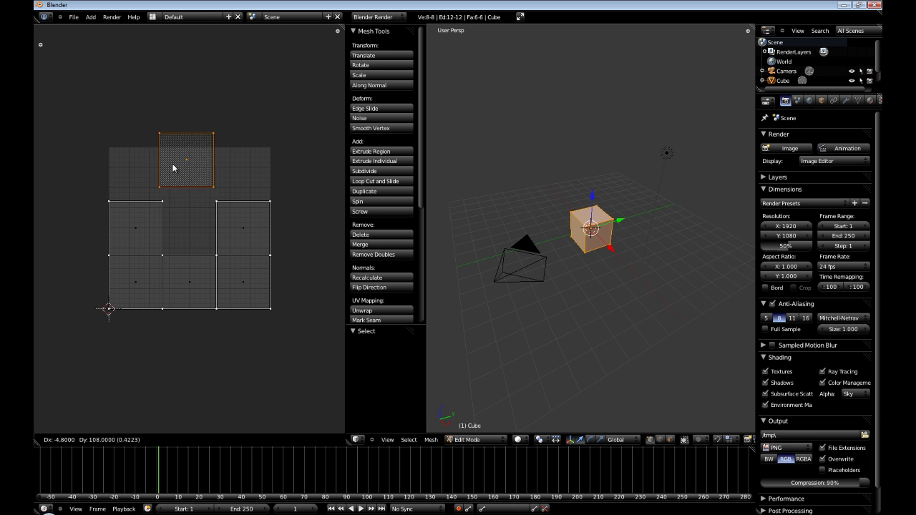
pyautogui.click(213, 202)
pyautogui.press('r')
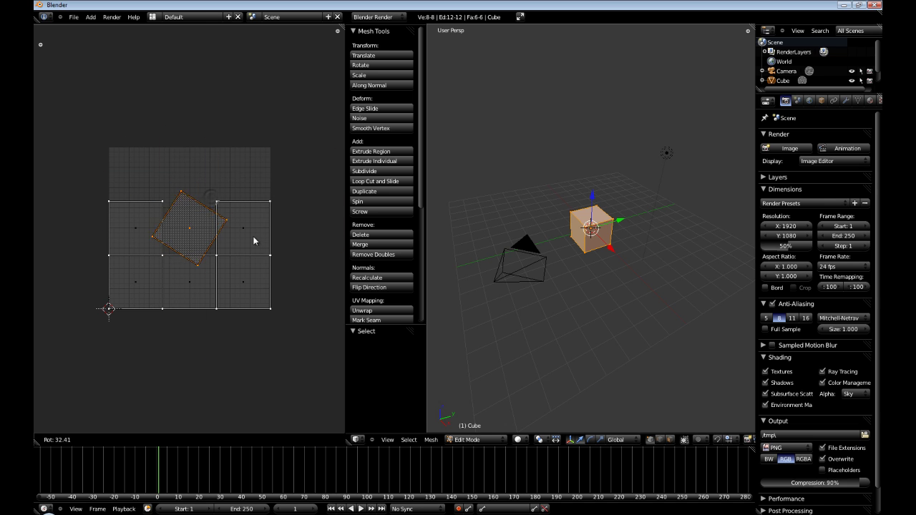
pyautogui.press('Escape')
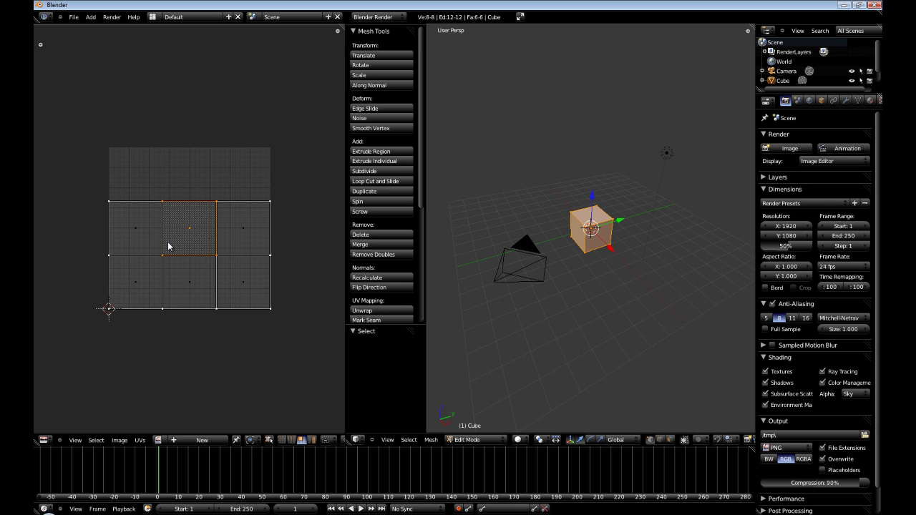
# Select all UV faces and export the UV layout as the PNG image texture.png to the Desktop
pyautogui.press('a')
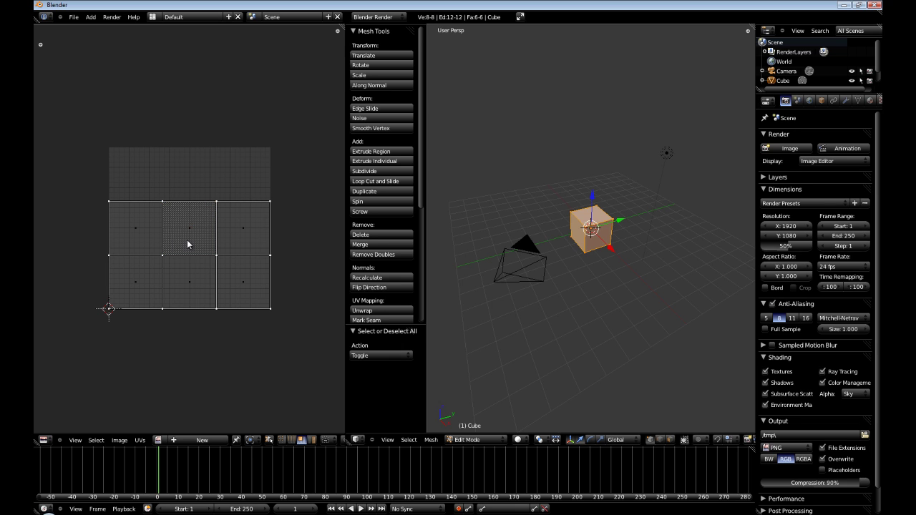
pyautogui.press('a')
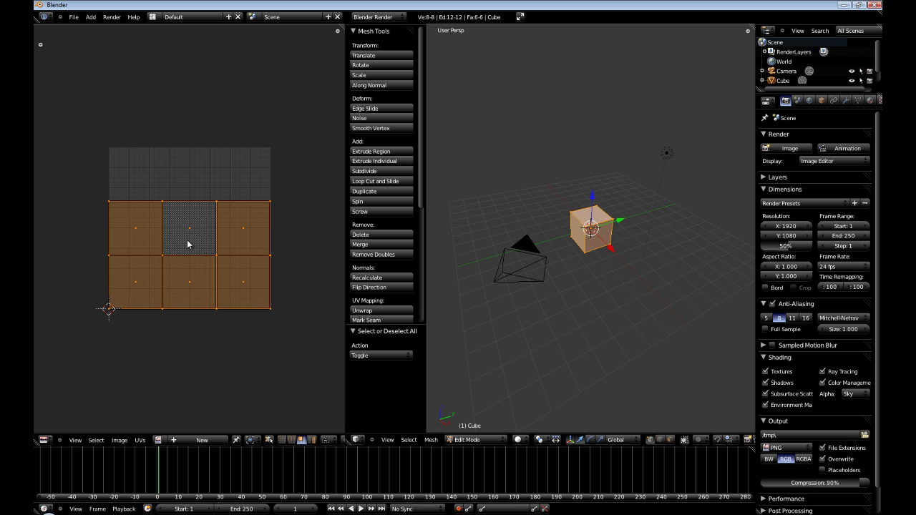
pyautogui.click(145, 440)
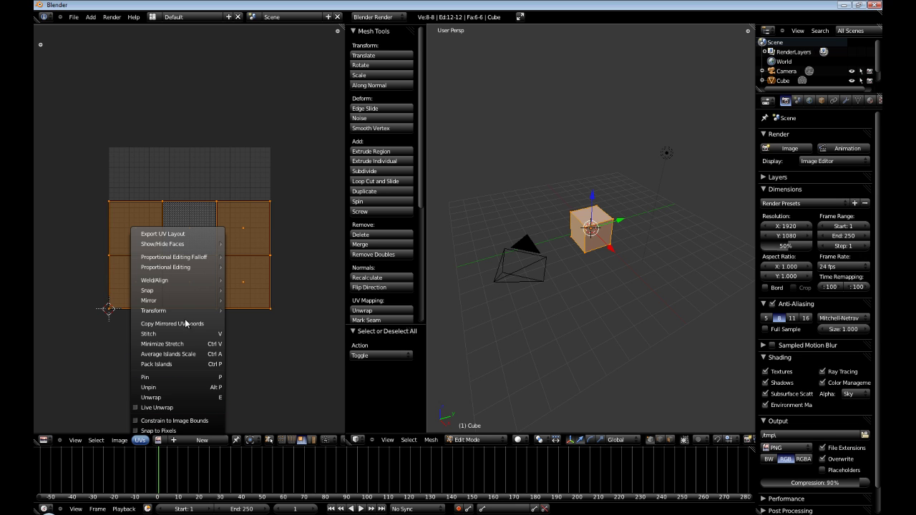
pyautogui.click(189, 236)
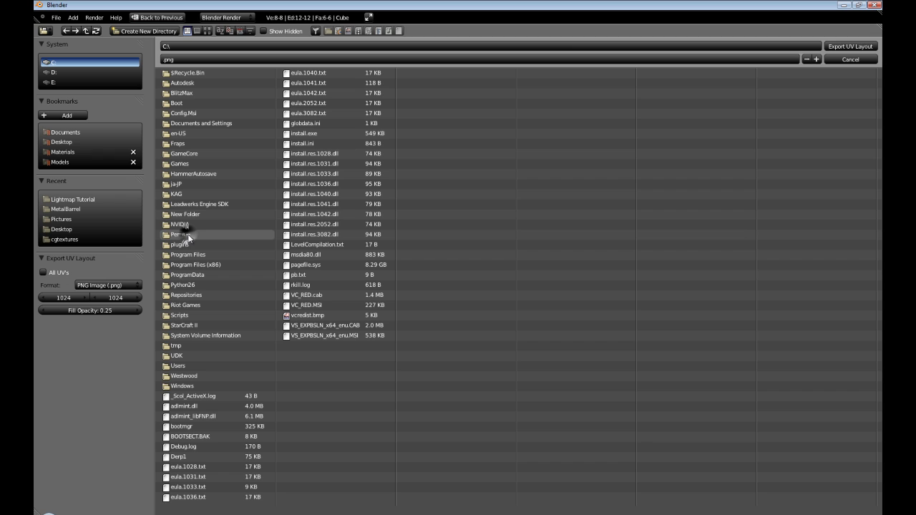
pyautogui.click(72, 143)
pyautogui.click(194, 60)
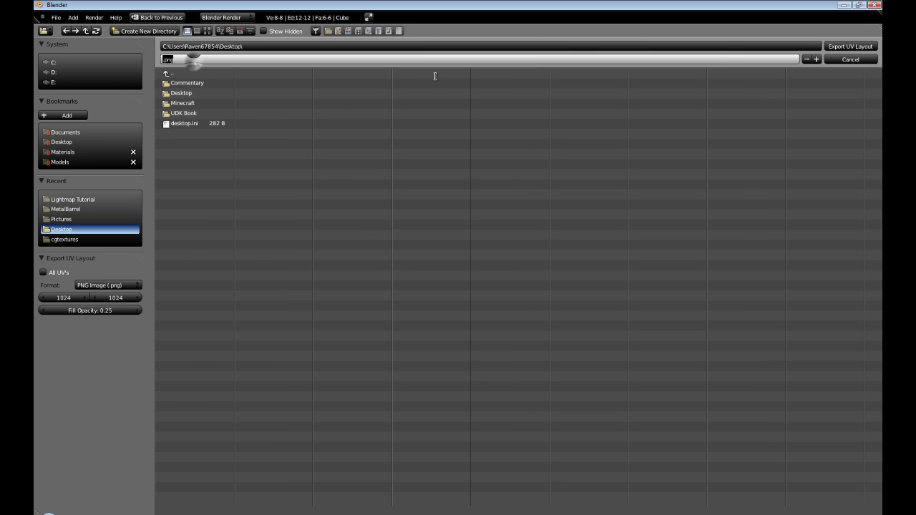
pyautogui.write('texture.png')
pyautogui.press('Return')
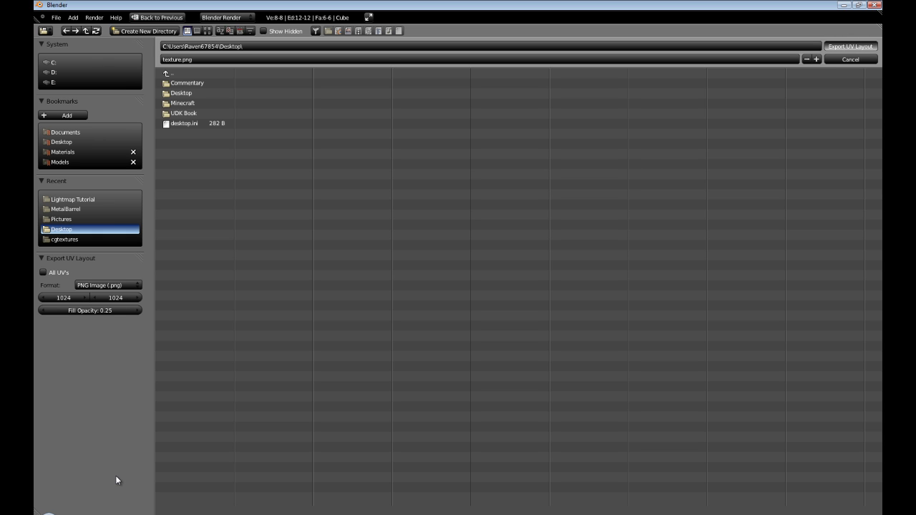
pyautogui.press('Return')
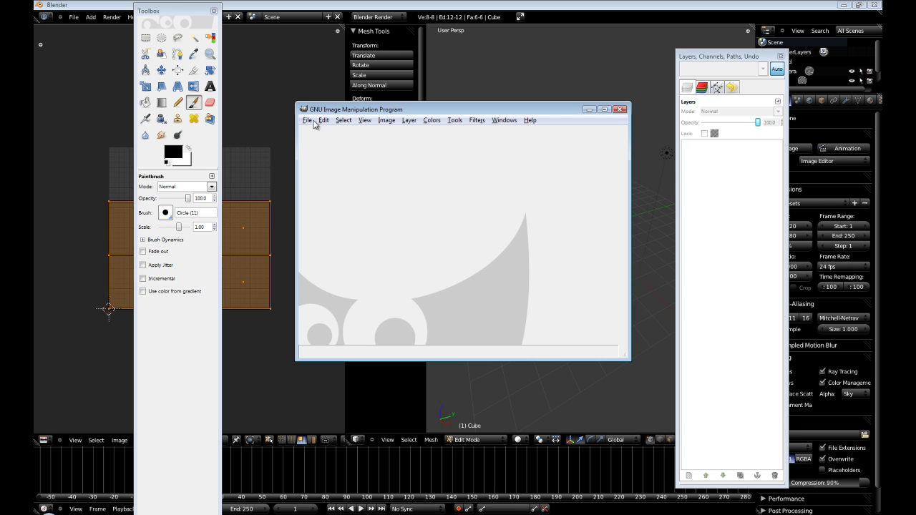
# Open the exported UV layout texture.png from the Desktop in GIMP
pyautogui.click(307, 120)
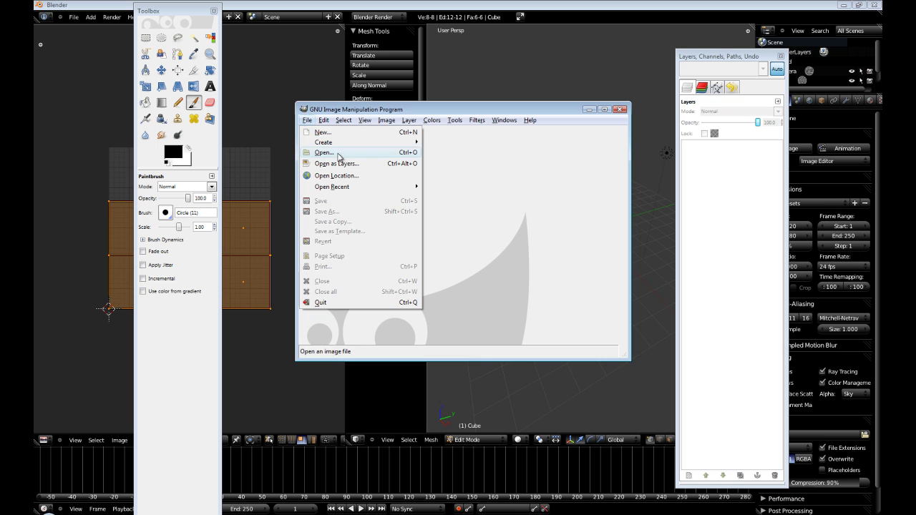
pyautogui.click(339, 155)
pyautogui.click(278, 175)
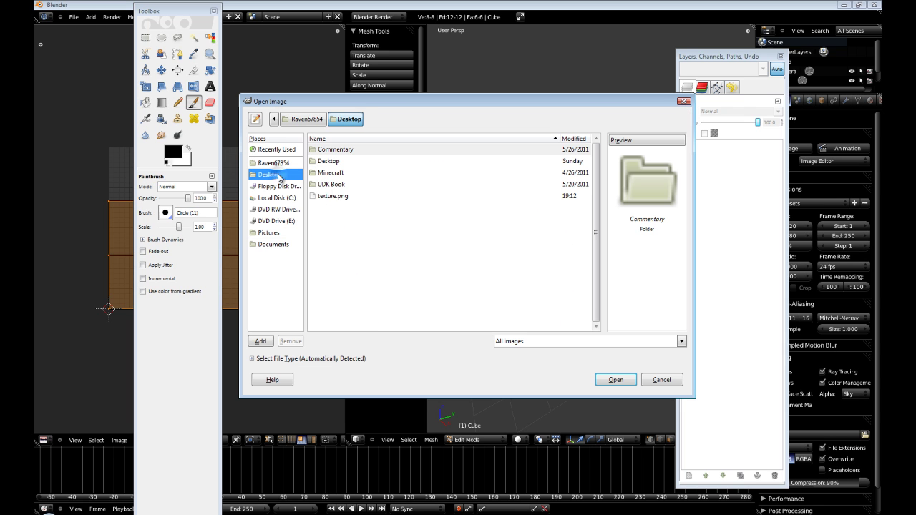
pyautogui.click(342, 196)
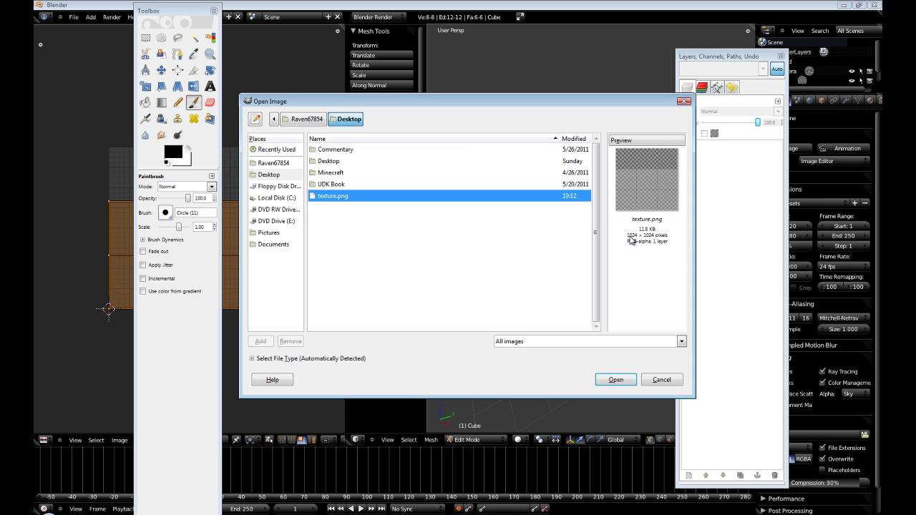
pyautogui.click(618, 383)
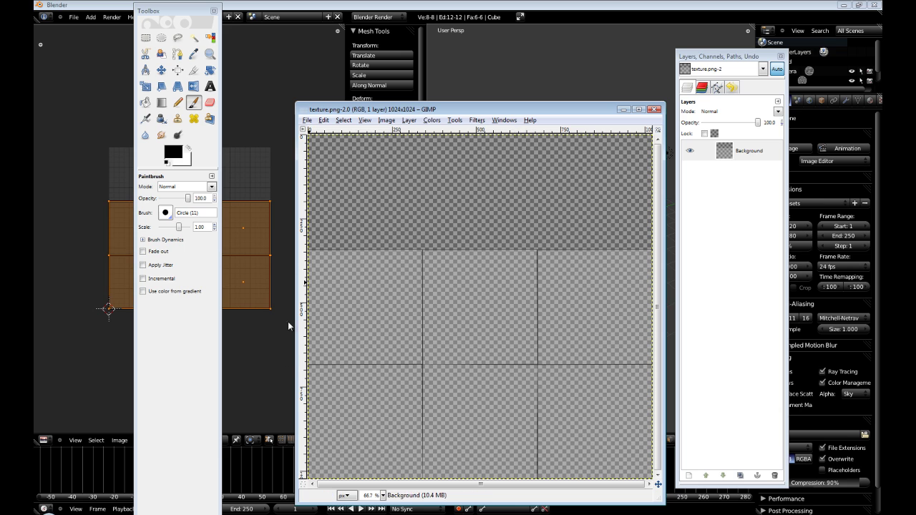
pyautogui.click(277, 360)
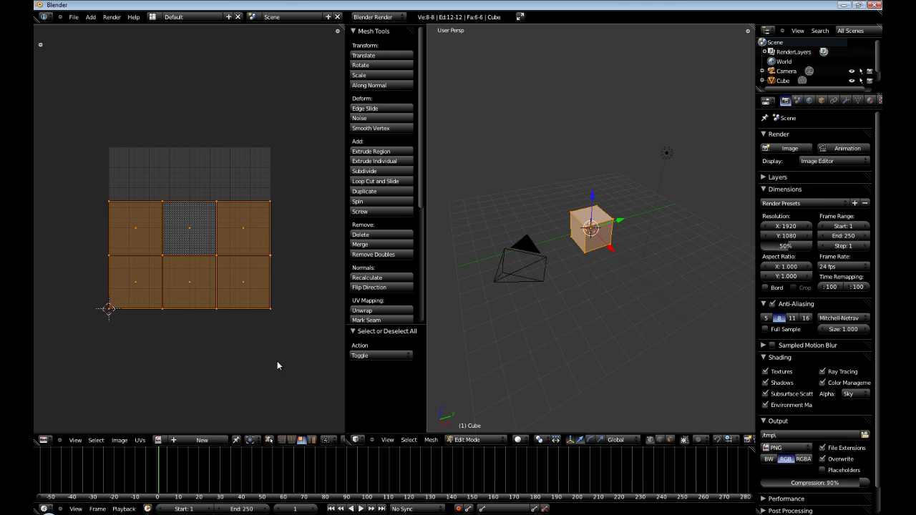
pyautogui.click(192, 441)
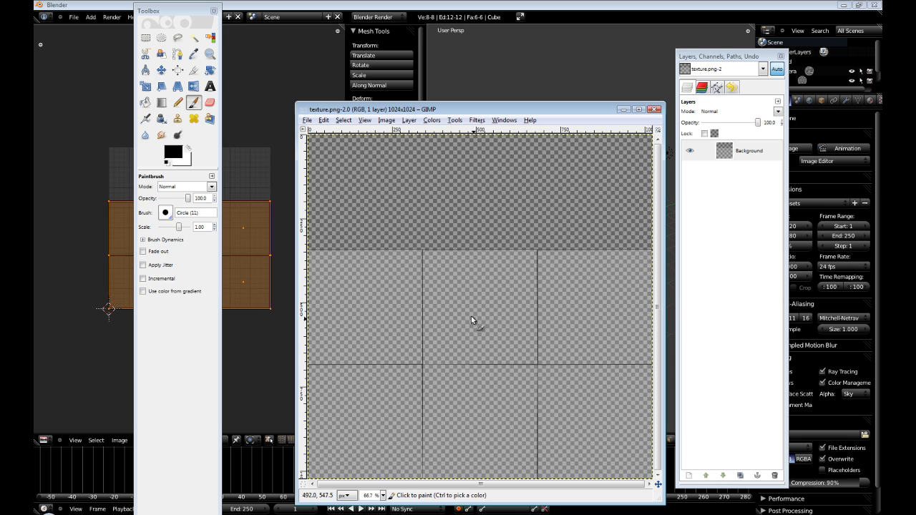
# Paint the word "Hi!" in black on the upper middle UV face with the Circle (11) brush
pyautogui.moveTo(445, 296)
pyautogui.mouseDown()
pyautogui.moveTo(446, 338)
pyautogui.moveTo(468, 312)
pyautogui.moveTo(491, 328)
pyautogui.mouseUp()
pyautogui.click(494, 269)
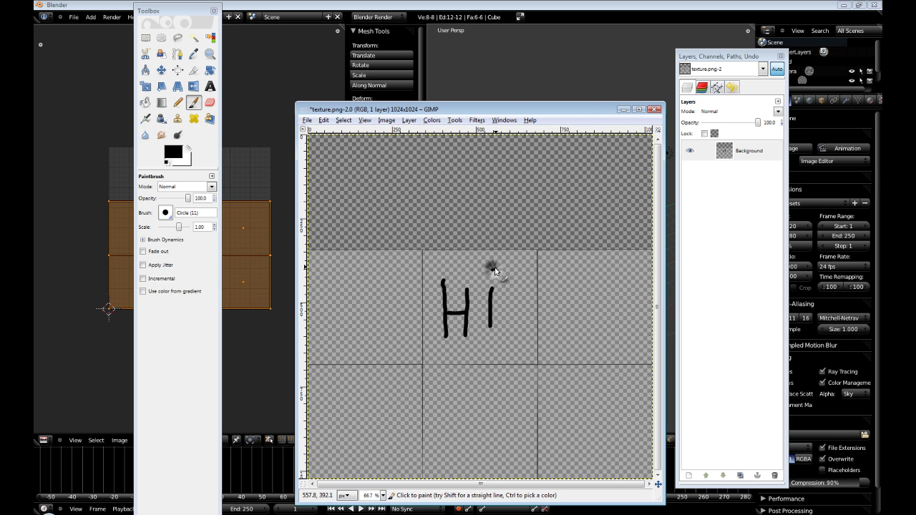
pyautogui.moveTo(514, 259); pyautogui.dragTo(513, 331)
# Bucket-fill the upper left UV face with the Chocolate Swirl pattern and the lower left face with the Paper pattern
pyautogui.click(145, 102)
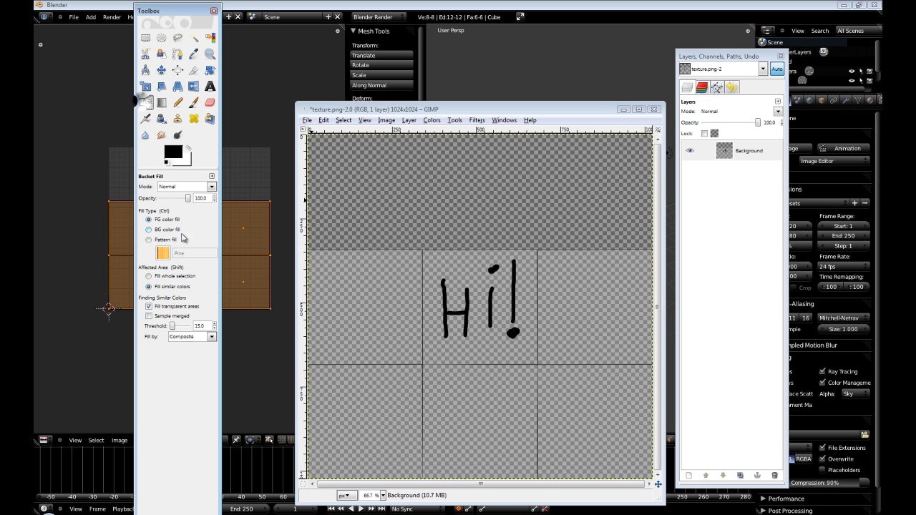
pyautogui.click(164, 254)
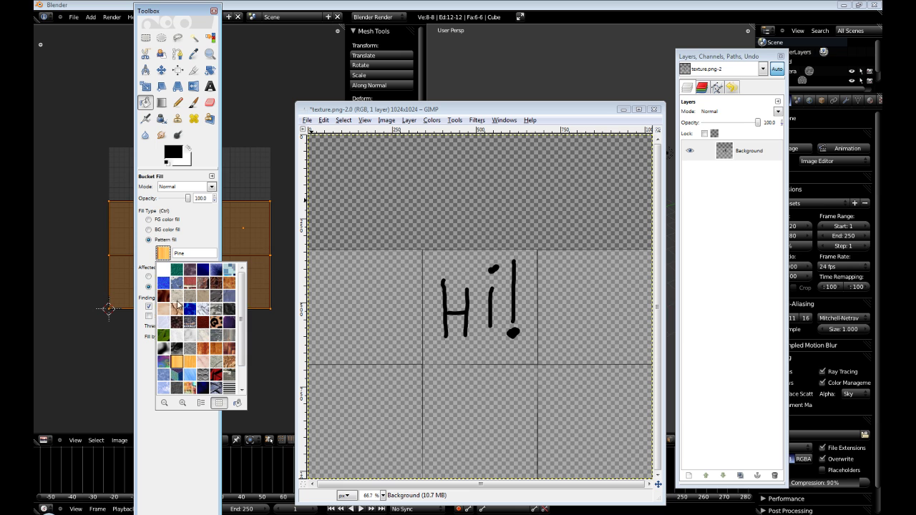
pyautogui.click(164, 294)
pyautogui.click(344, 315)
pyautogui.click(164, 254)
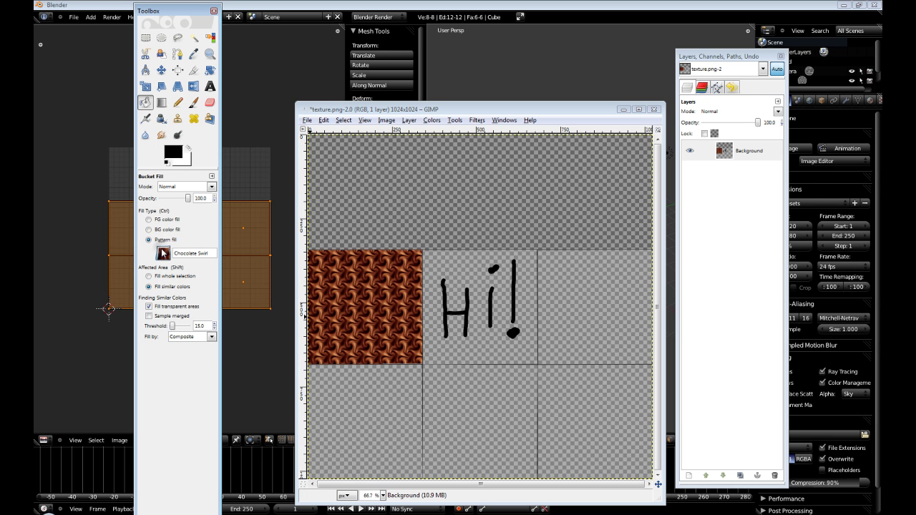
pyautogui.click(224, 361)
pyautogui.click(363, 402)
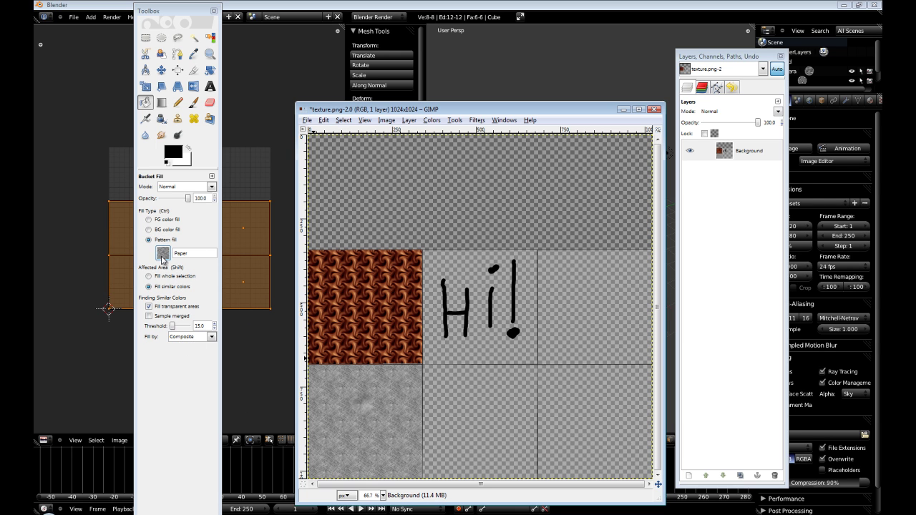
# Fill the lower middle UV face with the Craters pattern and the upper right face with the Sky pattern
pyautogui.click(163, 255)
pyautogui.click(232, 298)
pyautogui.click(440, 409)
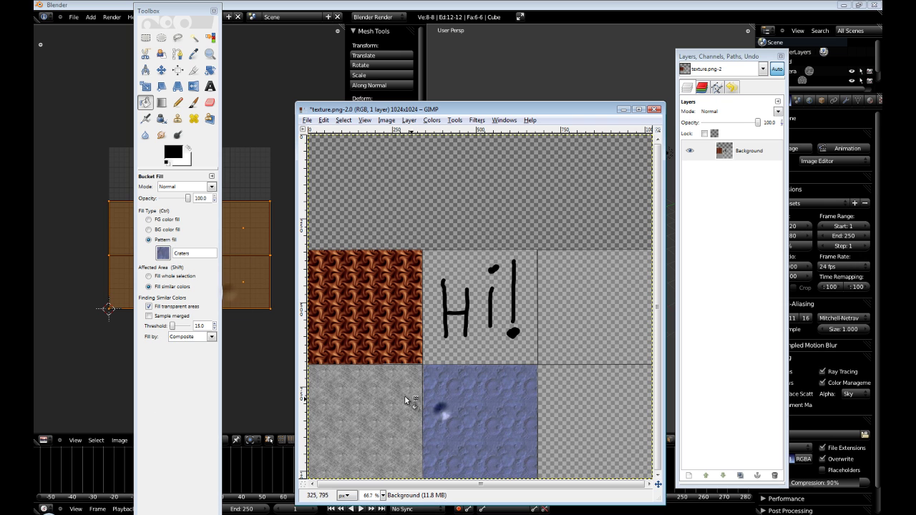
pyautogui.click(163, 254)
pyautogui.click(164, 386)
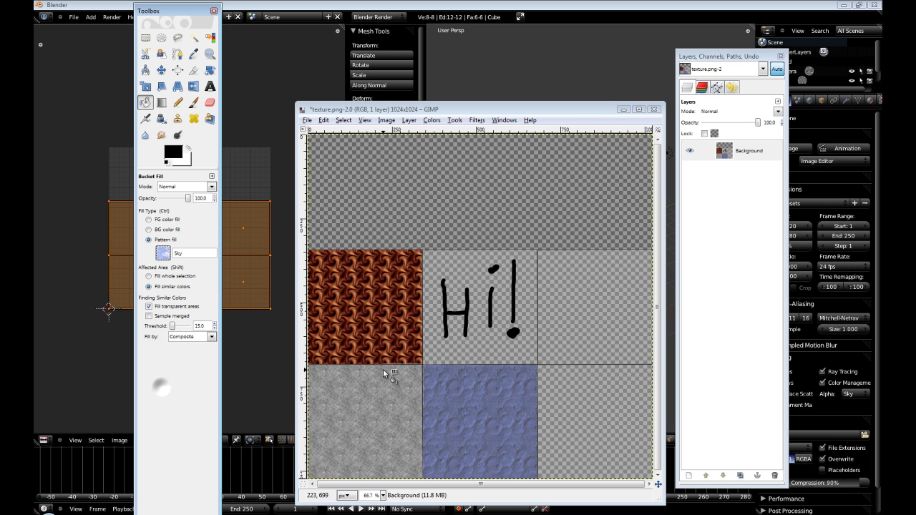
pyautogui.click(642, 318)
# Fill the lower right UV face with the Starfield pattern and save the image over texture.png
pyautogui.click(163, 254)
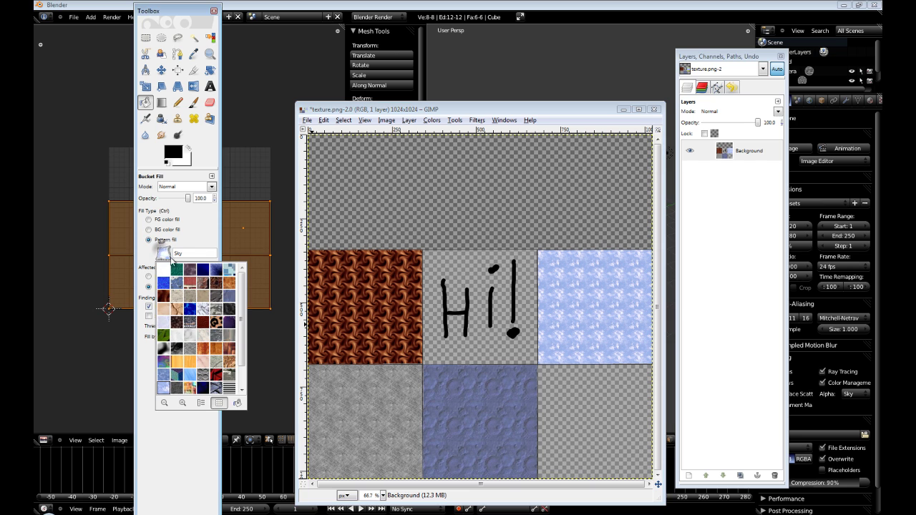
pyautogui.click(214, 389)
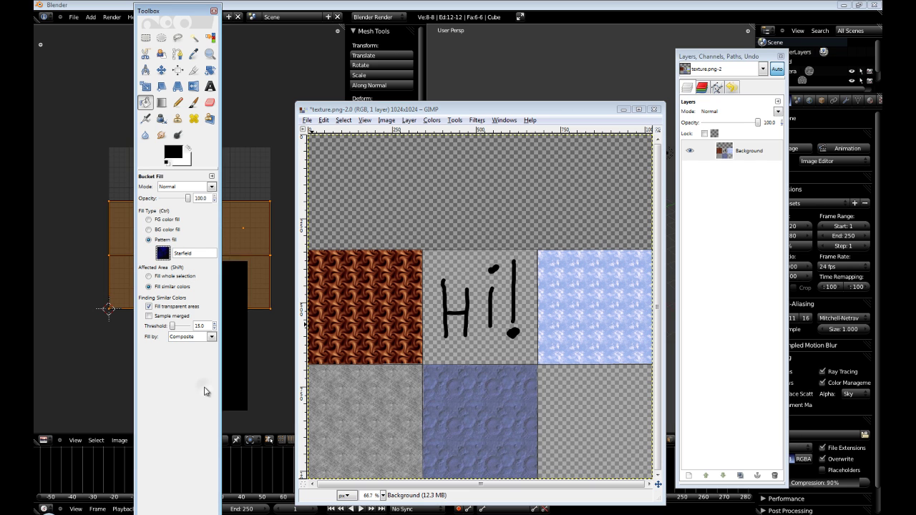
pyautogui.click(605, 419)
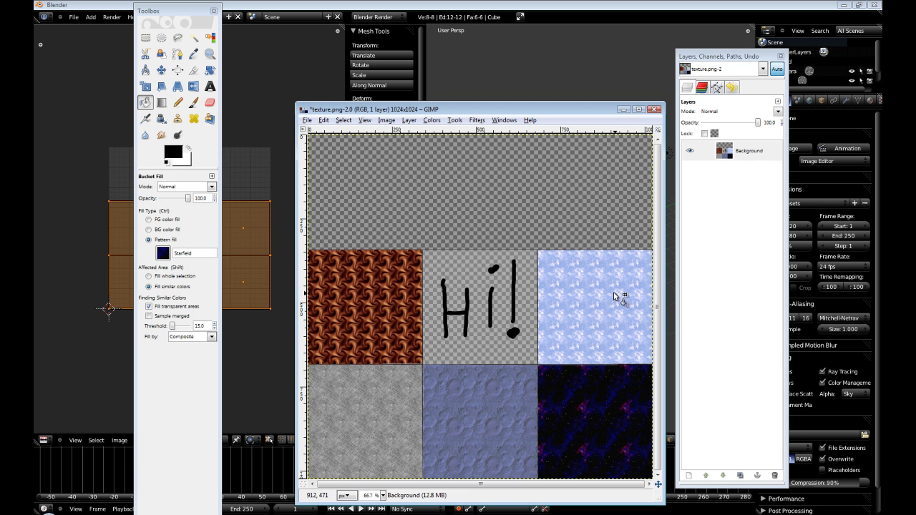
pyautogui.click(309, 122)
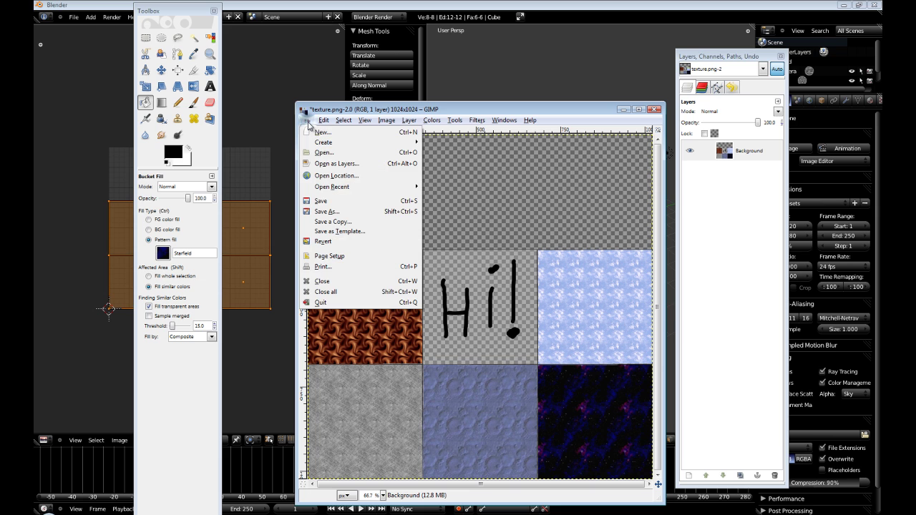
pyautogui.click(332, 206)
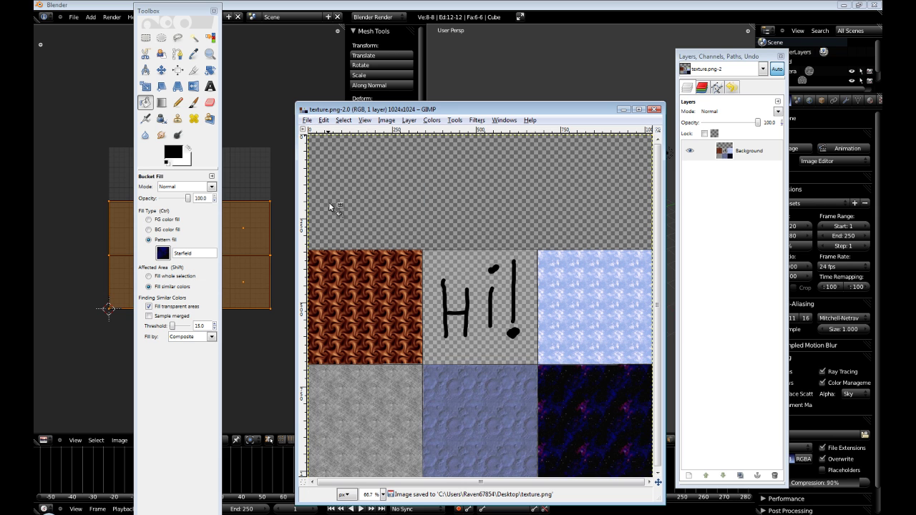
# Switch to Blender and set the 3D view's display shading to Multitexture
pyautogui.click(260, 377)
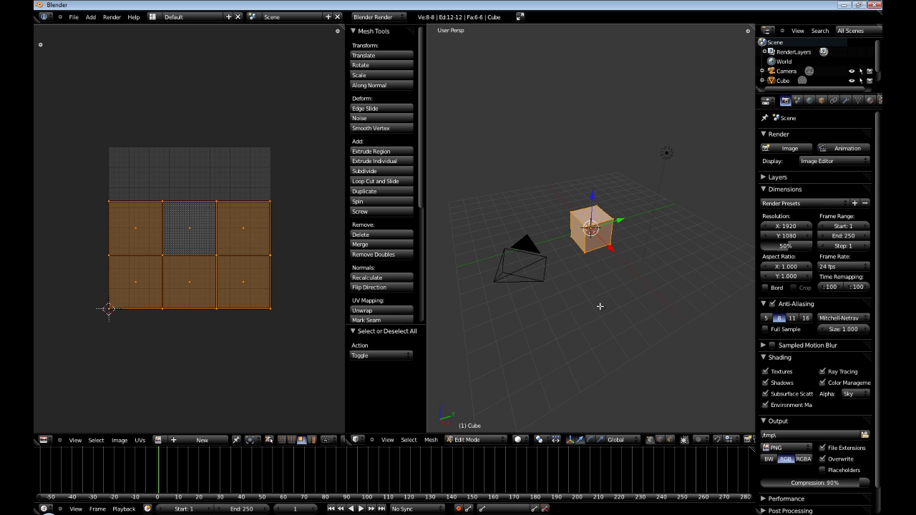
pyautogui.press('n')
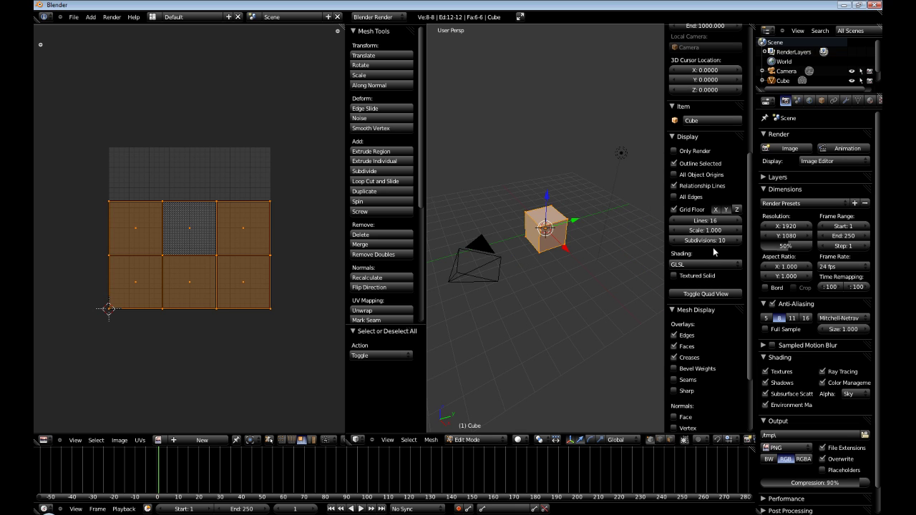
pyautogui.click(690, 265)
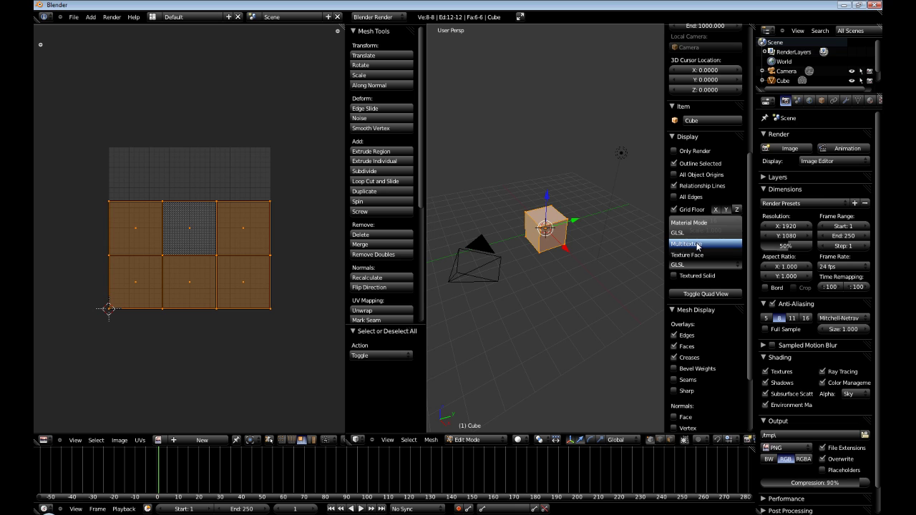
pyautogui.click(698, 246)
pyautogui.press('n')
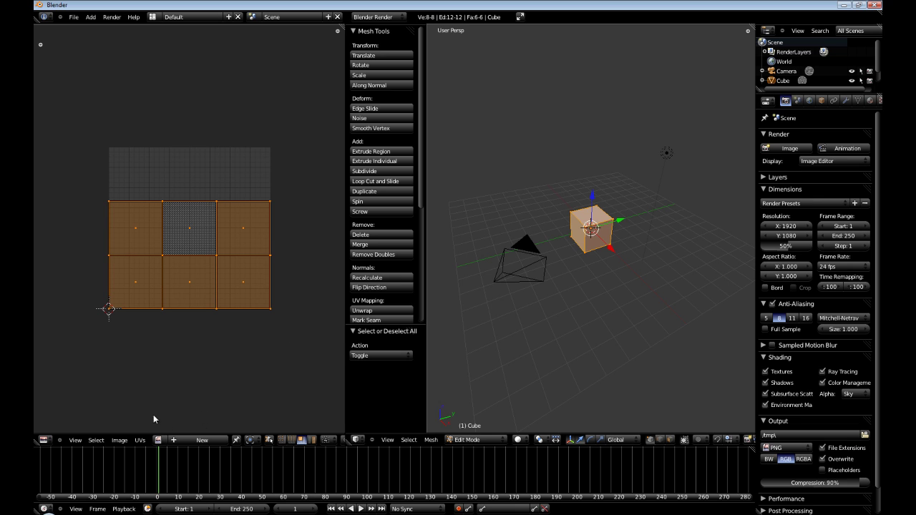
# Set the type of the cube material's Tex texture to Image or Movie
pyautogui.scroll(-3, 863, 100)
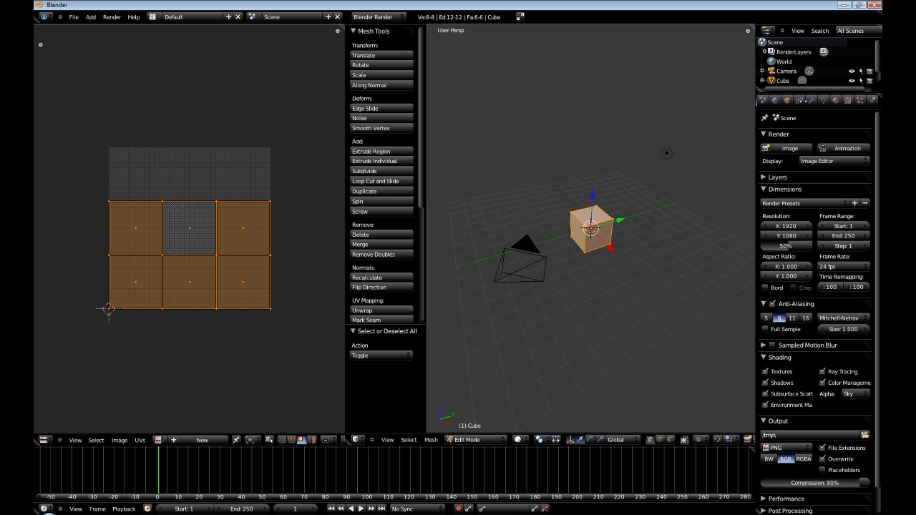
pyautogui.click(847, 101)
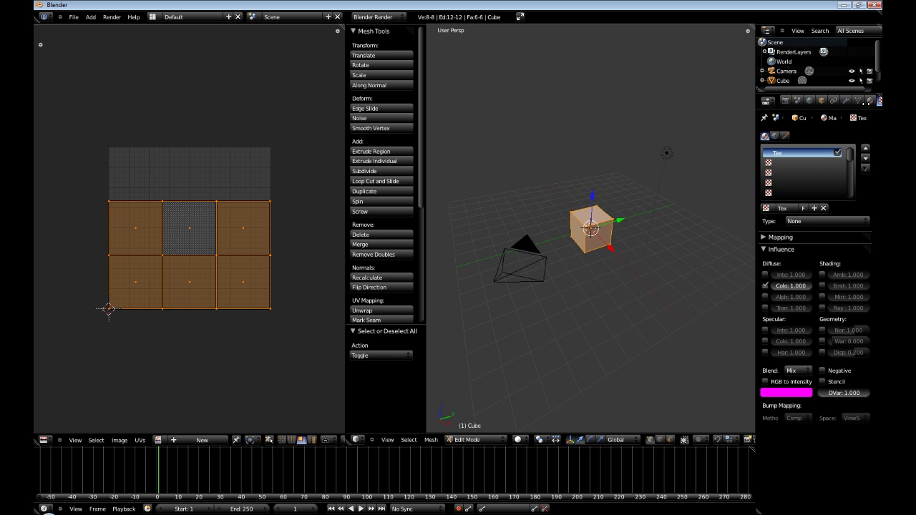
pyautogui.hscroll(-3, 816, 101)
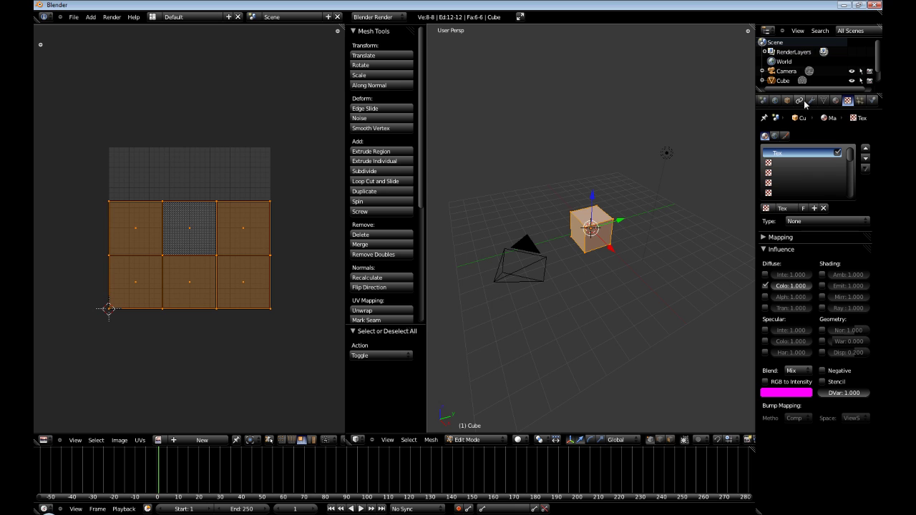
pyautogui.hscroll(3, 850, 103)
pyautogui.click(817, 222)
pyautogui.click(809, 166)
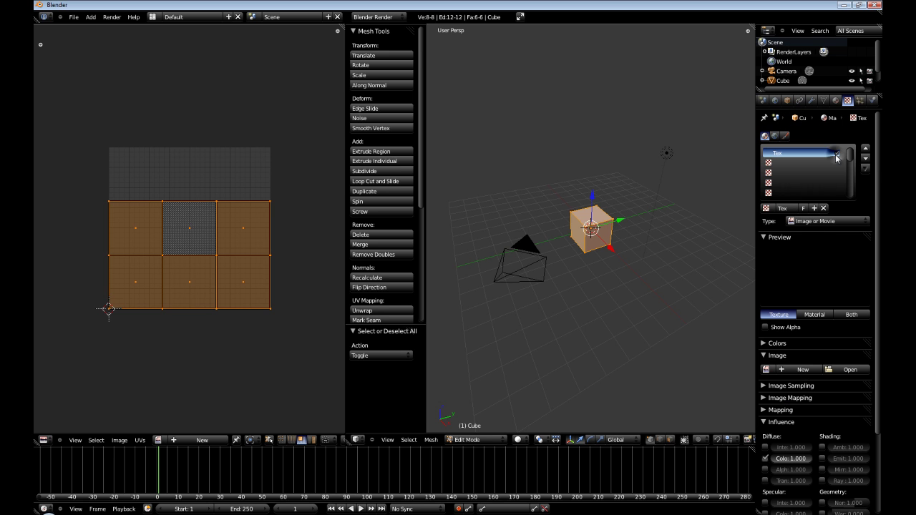
# Load texture.png from the Desktop as the image of the Tex texture
pyautogui.click(849, 369)
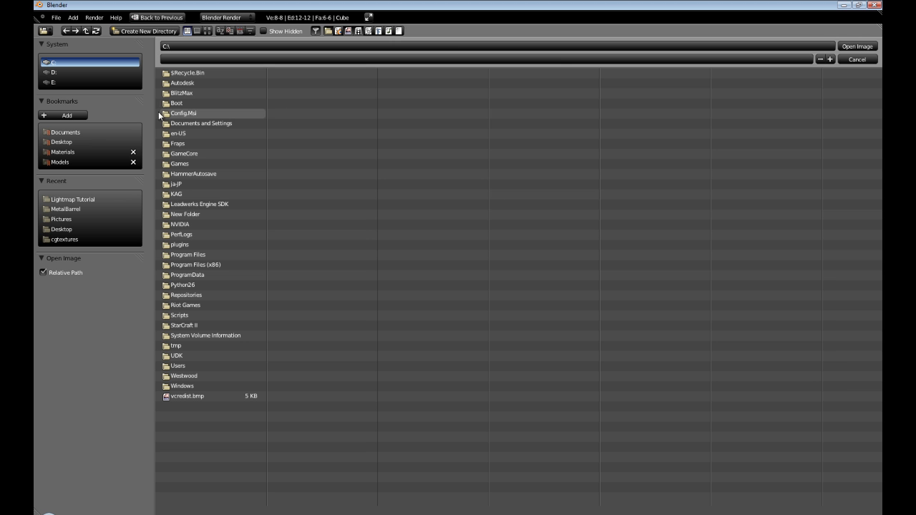
pyautogui.click(96, 142)
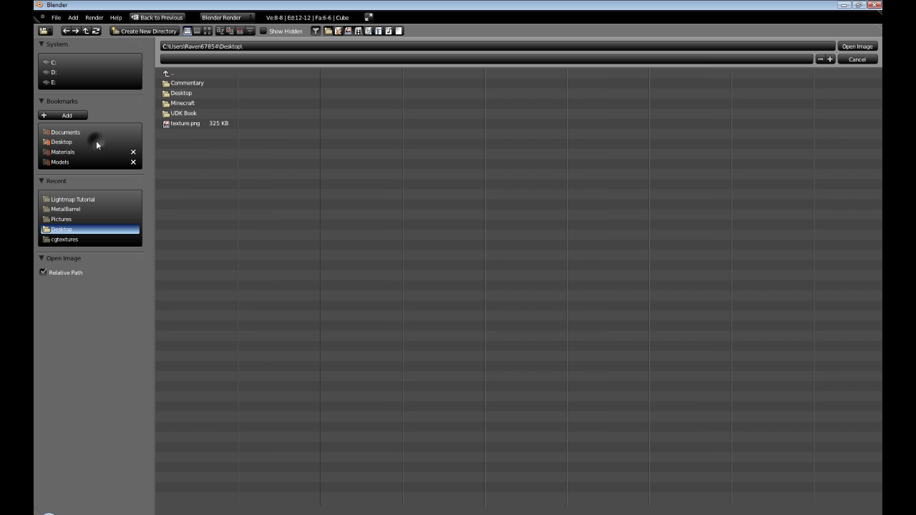
pyautogui.click(193, 123)
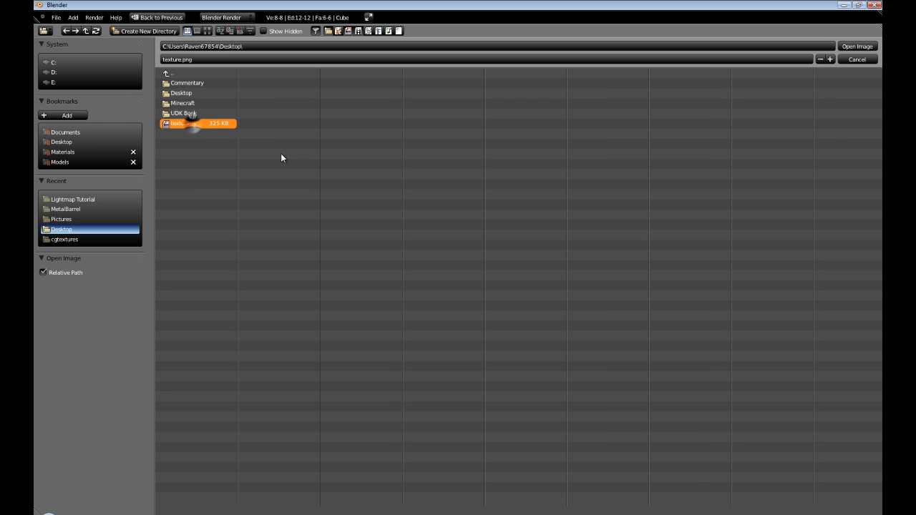
pyautogui.click(862, 45)
# Put the cube in Object Mode and set the viewport shading to Textured
pyautogui.scroll(3, 669, 227)
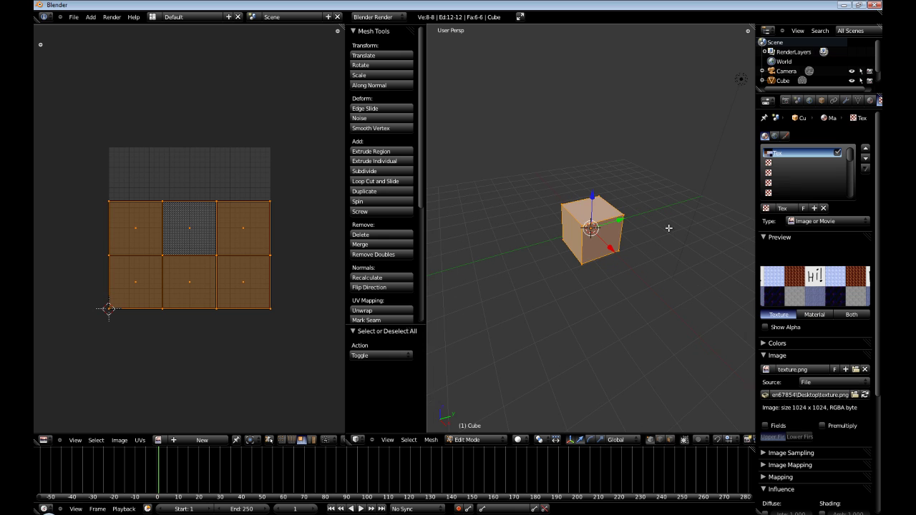
pyautogui.press('Tab')
pyautogui.click(522, 439)
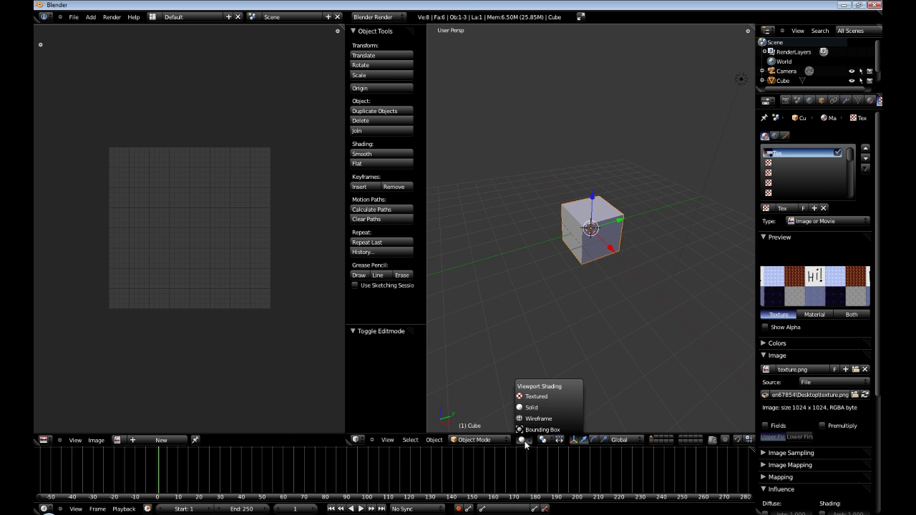
pyautogui.click(548, 395)
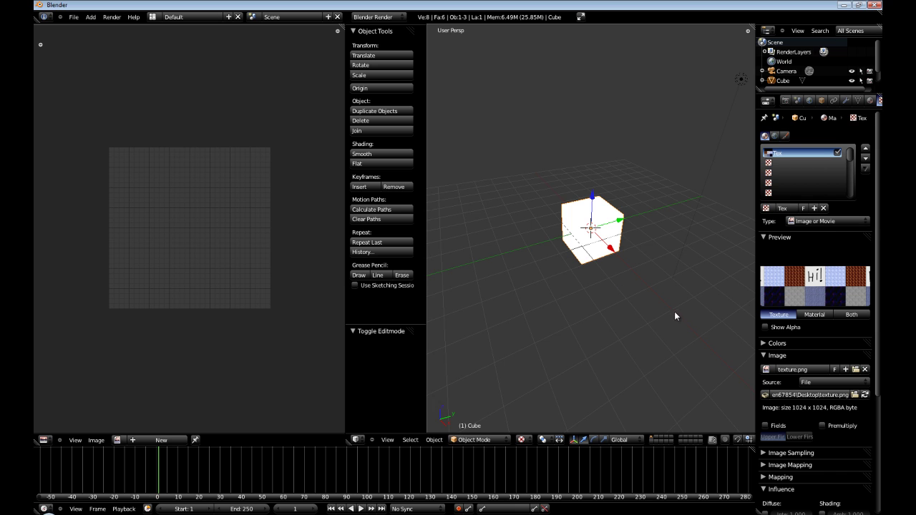
pyautogui.click(522, 439)
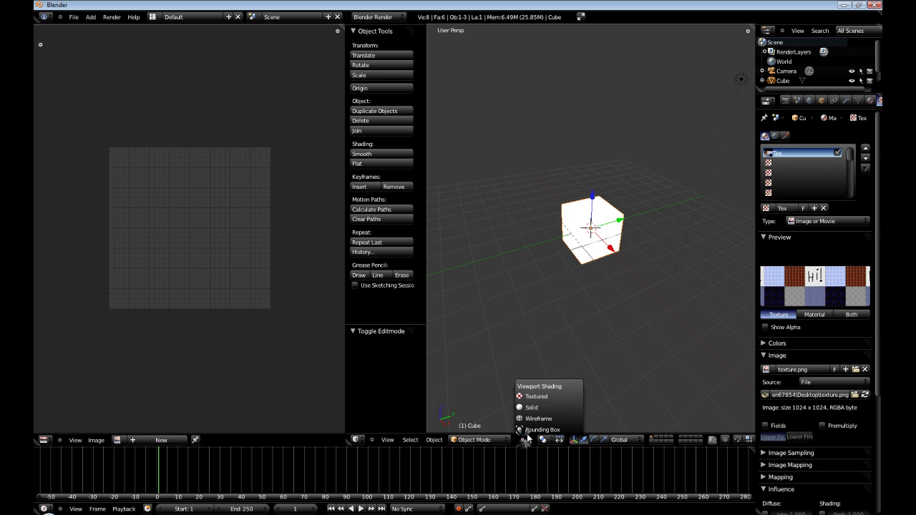
pyautogui.click(555, 394)
pyautogui.moveTo(553, 373); pyautogui.dragTo(599, 347, button='middle')
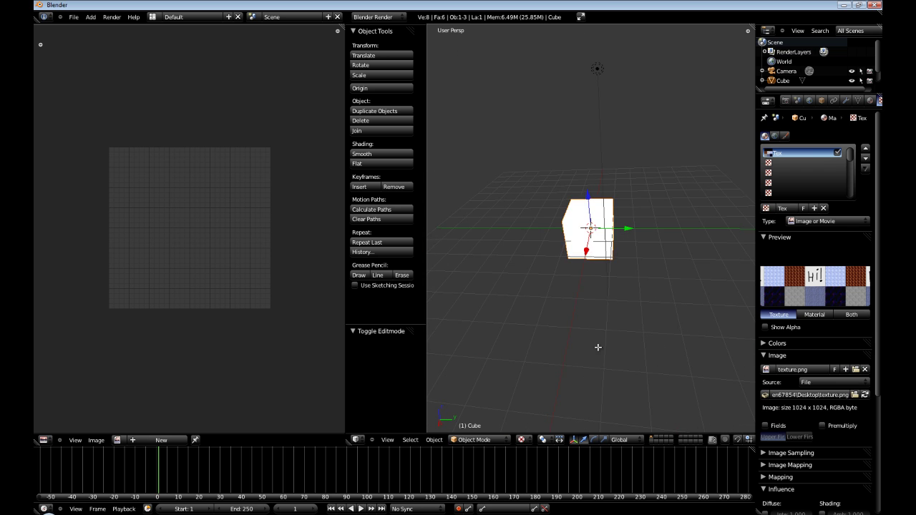
# Put the cube in Edit Mode and assign texture.png to its UV layout in the UV/Image Editor
pyautogui.press('Tab')
pyautogui.moveTo(635, 266); pyautogui.dragTo(640, 263, button='middle')
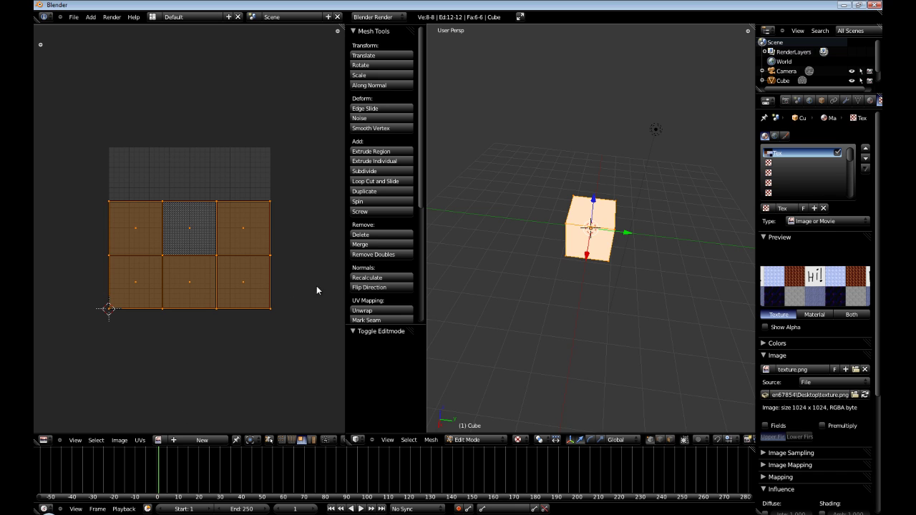
pyautogui.click(159, 440)
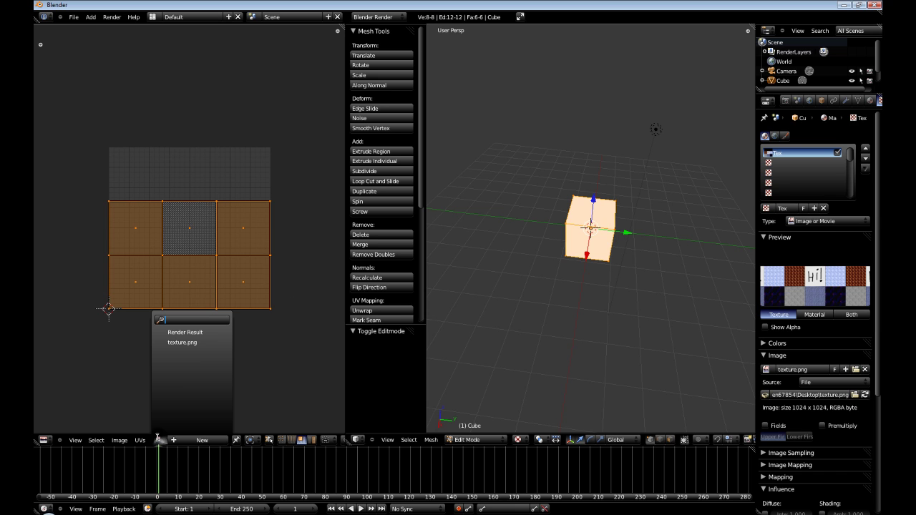
pyautogui.click(196, 342)
pyautogui.scroll(-2, 211, 337)
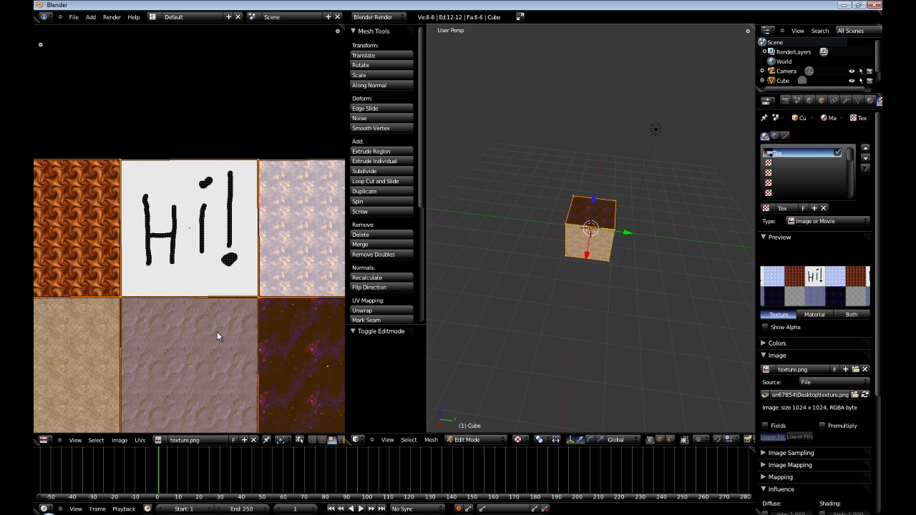
# Return the cube to Object Mode with textured viewport shading and inspect its painted faces from several sides
pyautogui.press('Tab')
pyautogui.hotkey('alt', 'z')
pyautogui.moveTo(501, 300); pyautogui.dragTo(617, 286, button='middle')
pyautogui.scroll(4, 558, 282)
pyautogui.scroll(-3, 599, 231)
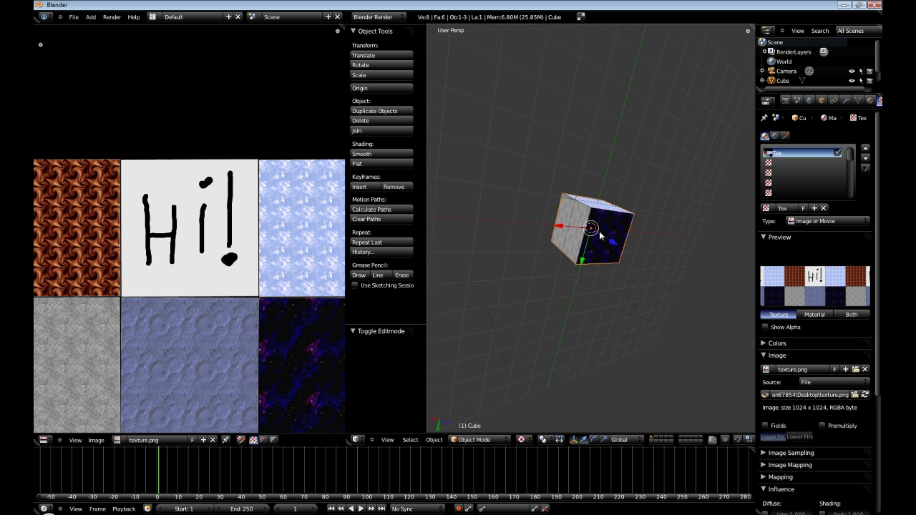
pyautogui.moveTo(599, 232); pyautogui.dragTo(723, 279, button='middle')
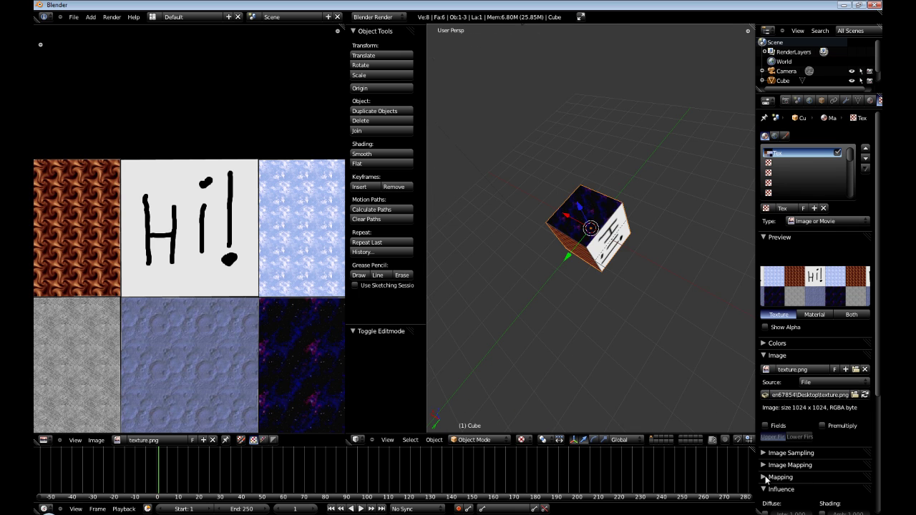
# Reveal the Tex texture's Mapping settings and the 3D view's display properties
pyautogui.click(767, 478)
pyautogui.scroll(-3, 818, 430)
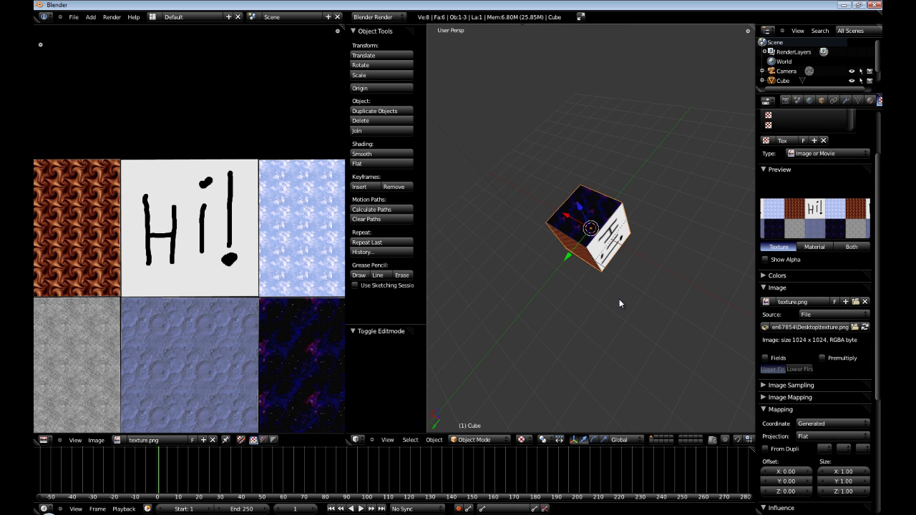
pyautogui.press('n')
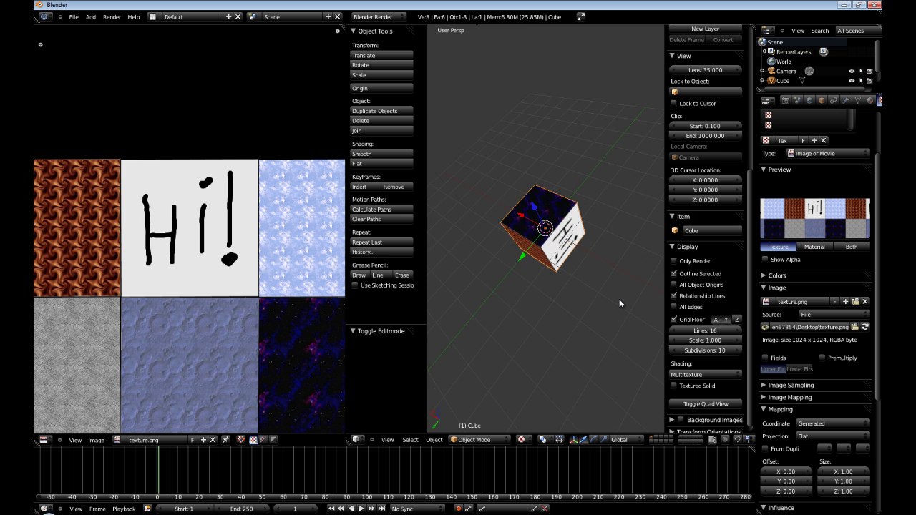
pyautogui.scroll(-1, 705, 288)
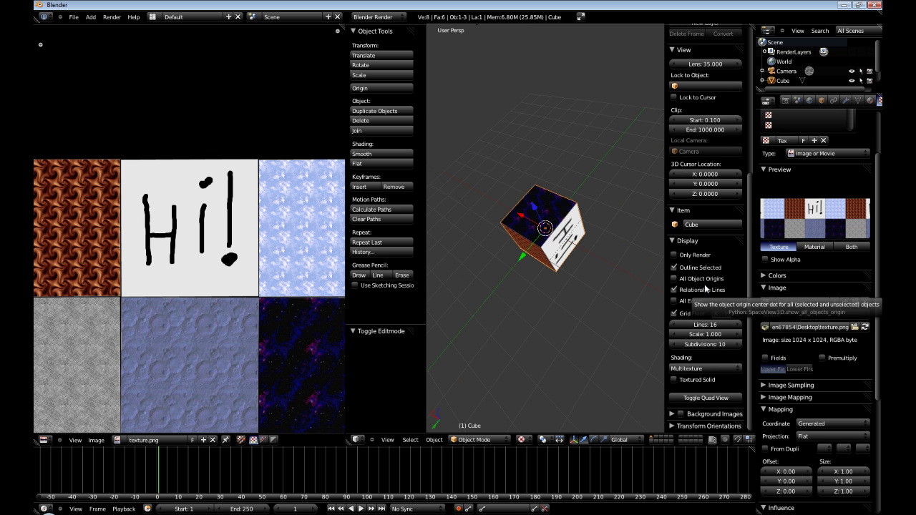
# Join the UV/Image Editor area with the 3D view, keeping the 3D view across both areas
pyautogui.rightClick(347, 245)
pyautogui.click(328, 243)
pyautogui.click(266, 255)
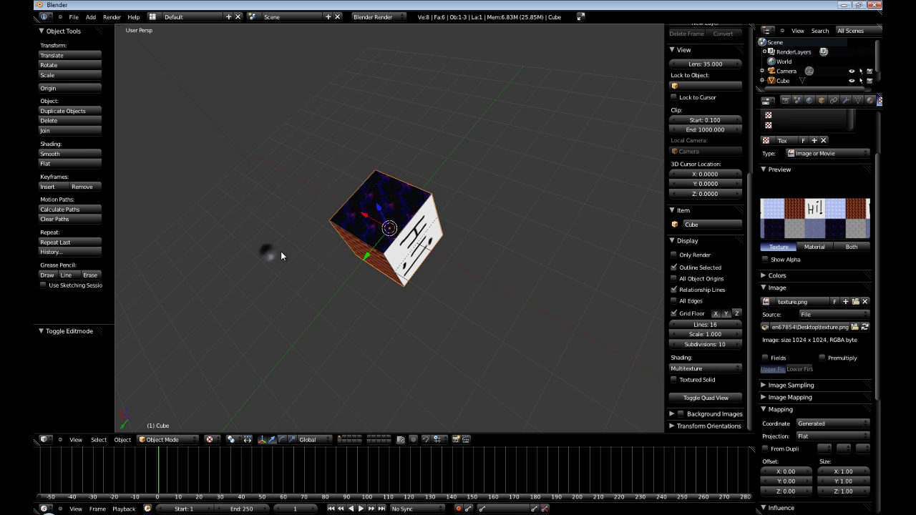
# Set the 3D view's display shading to GLSL and examine the texture on the cube
pyautogui.click(689, 371)
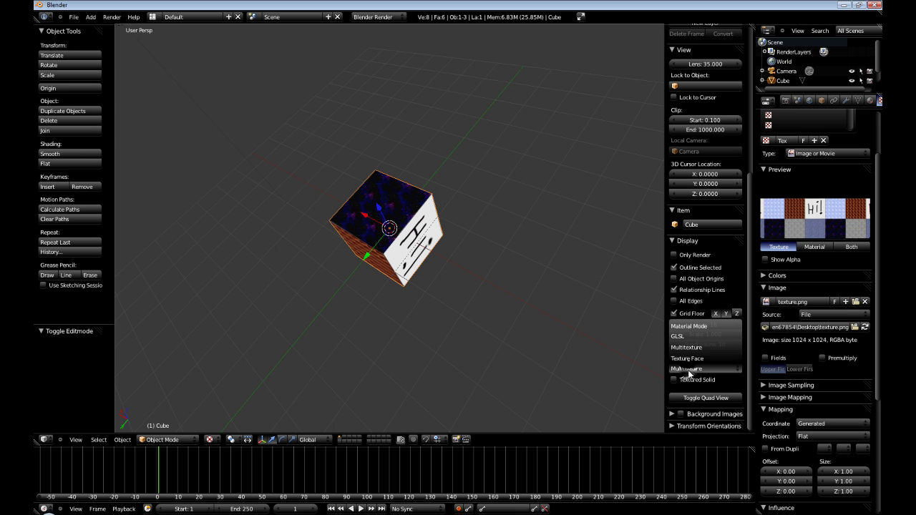
pyautogui.click(686, 336)
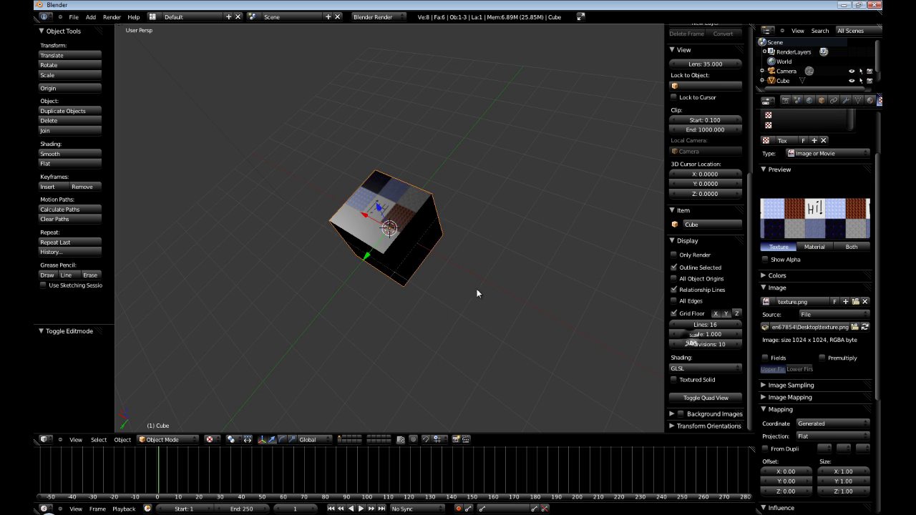
pyautogui.moveTo(482, 326); pyautogui.dragTo(384, 262, button='middle')
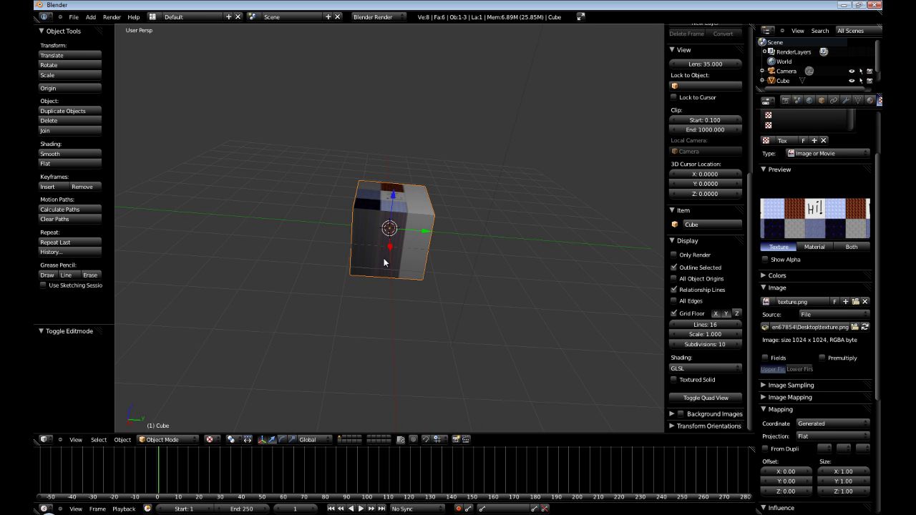
# Set the Tex texture's mapping coordinates to UV and check the cube from above
pyautogui.click(815, 425)
pyautogui.click(820, 385)
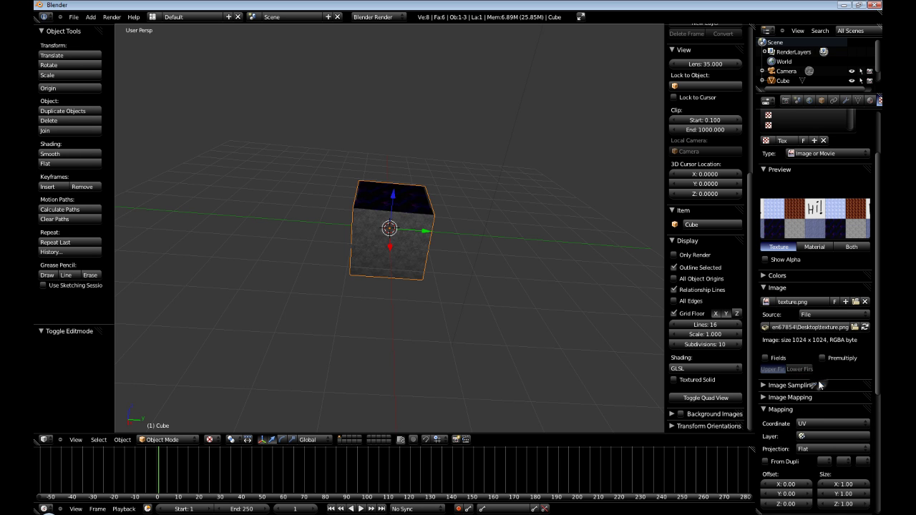
pyautogui.moveTo(458, 301); pyautogui.dragTo(368, 298, button='middle')
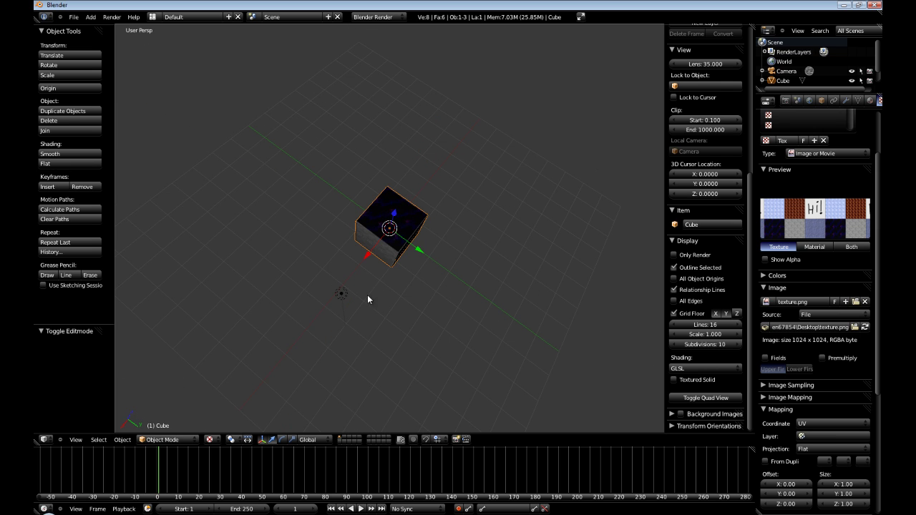
# Select the lamp and move it 1.588 units along the Y axis in the top view
pyautogui.rightClick(340, 292)
pyautogui.press('g')
pyautogui.rightClick(417, 133)
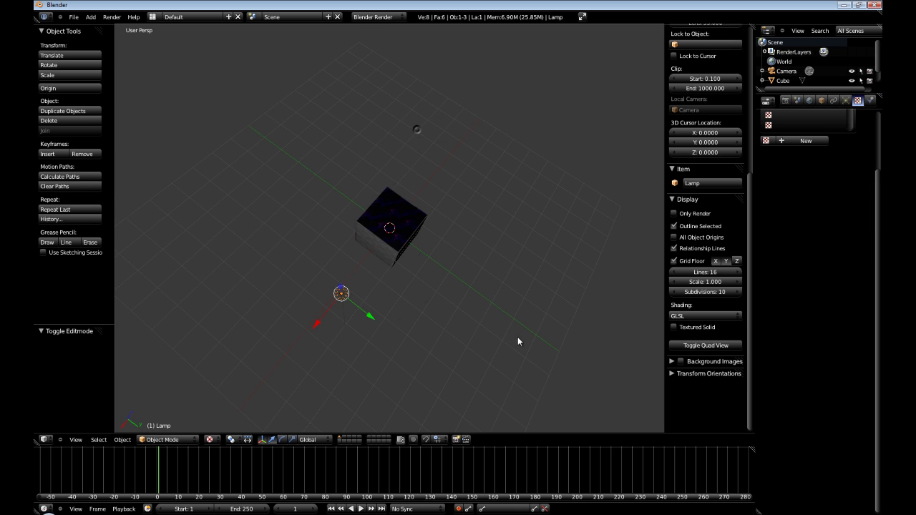
pyautogui.moveTo(518, 341); pyautogui.dragTo(463, 316, button='middle')
pyautogui.press('KP_7')
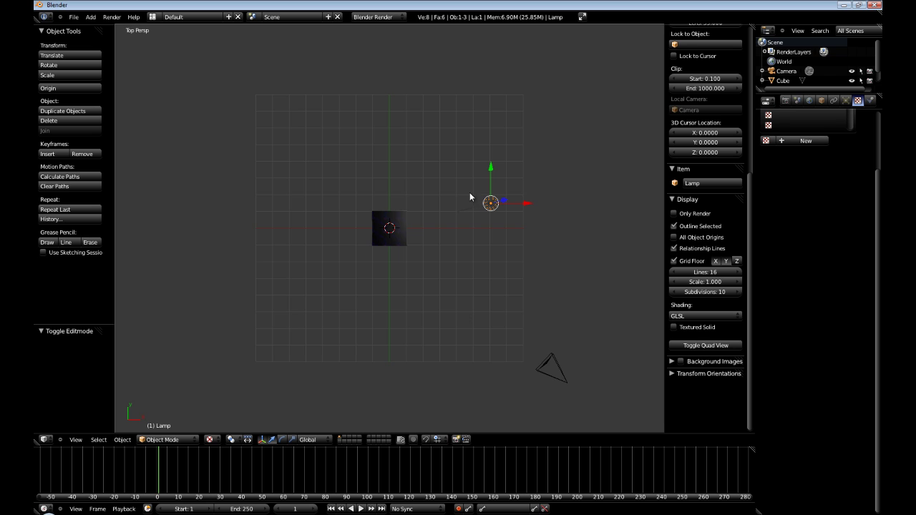
pyautogui.press('g')
pyautogui.press('y')
pyautogui.click(491, 133)
# Duplicate the lamp three times, placing the copies so that the four lamps surround the cube
pyautogui.hotkey('shift', 'd')
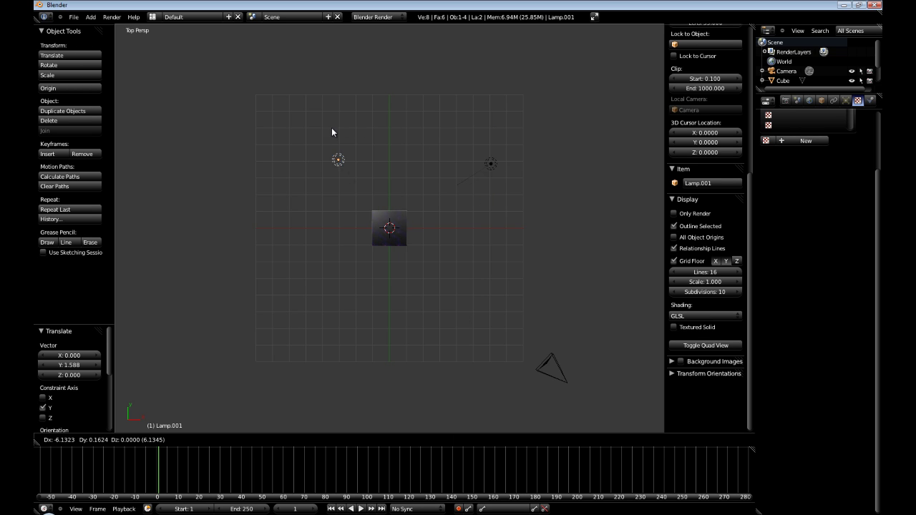
pyautogui.click(323, 127)
pyautogui.hotkey('shift', 'd')
pyautogui.click(504, 270)
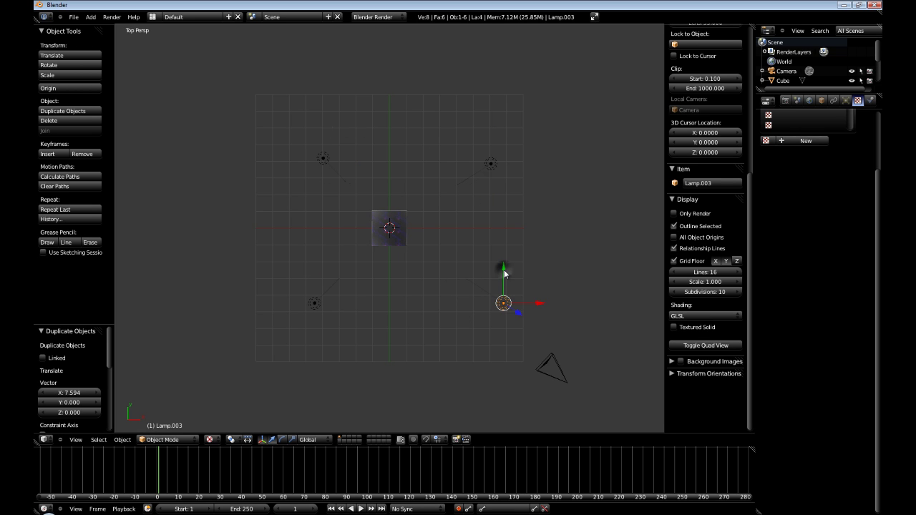
# Move Lamp.001 about 11 units down along the Z axis, placing it below the cube
pyautogui.moveTo(504, 270); pyautogui.dragTo(385, 122, button='middle')
pyautogui.rightClick(384, 120)
pyautogui.press('g')
pyautogui.press('z')
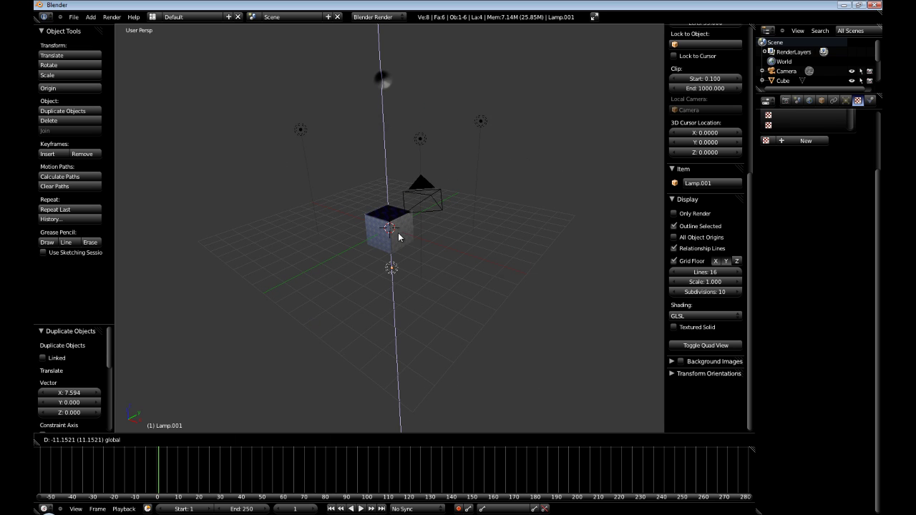
pyautogui.click(395, 275)
# Raise Lamp.003 by 0.743 units along the Z axis
pyautogui.rightClick(420, 140)
pyautogui.hotkey('shift', 'd')
pyautogui.press('z')
pyautogui.click(433, 105)
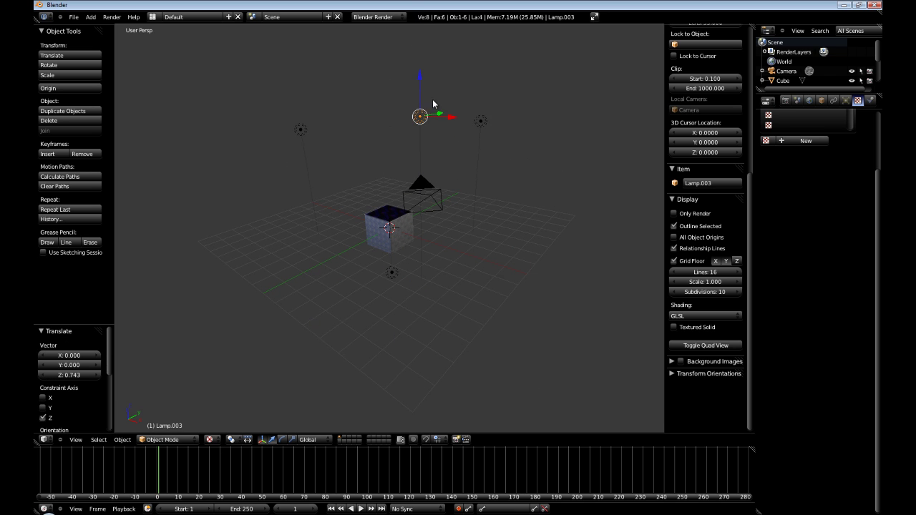
# Select the cube and inspect its lit, textured faces up close and from other sides
pyautogui.rightClick(393, 274)
pyautogui.rightClick(403, 246)
pyautogui.scroll(8, 401, 244)
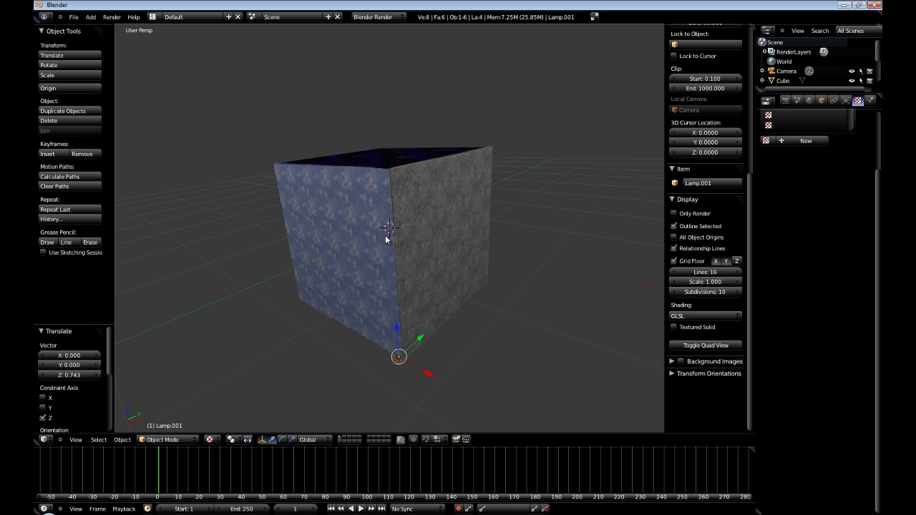
pyautogui.moveTo(501, 203); pyautogui.dragTo(430, 268, button='middle')
pyautogui.scroll(-3, 477, 281)
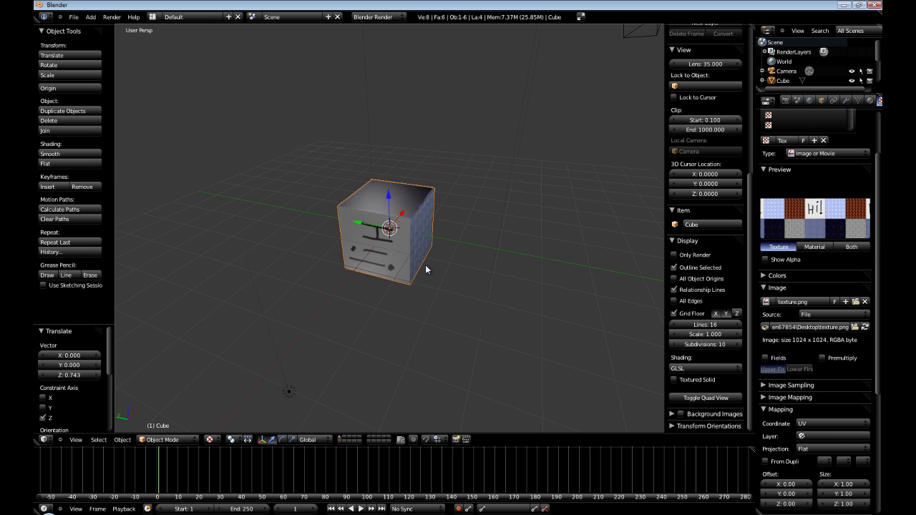